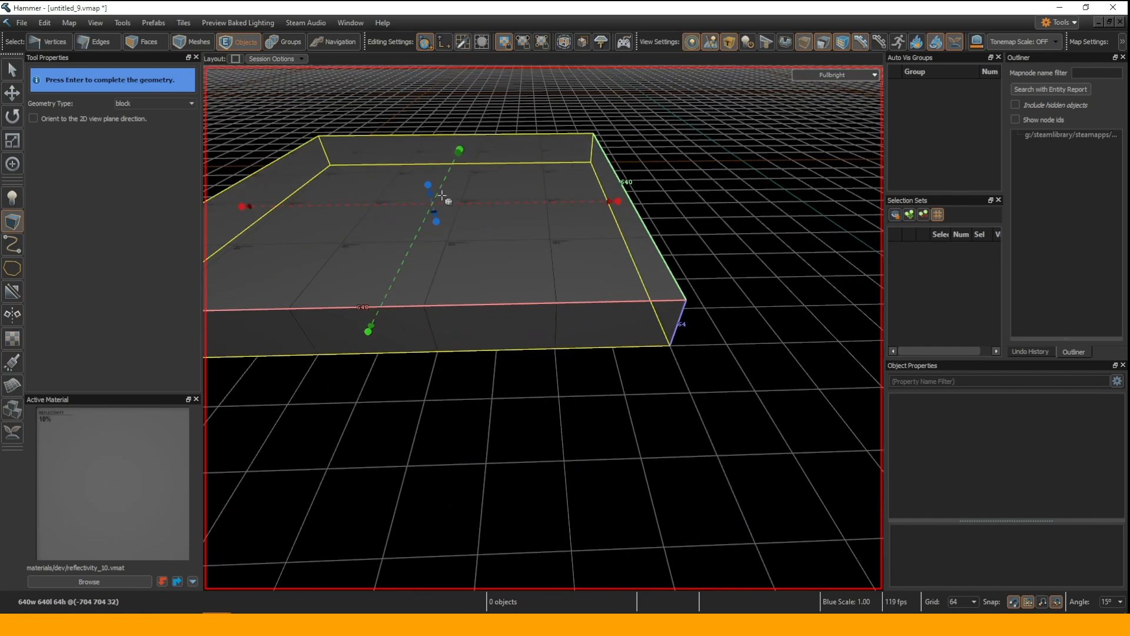
- Raise the 640 × 640 block to a height of 128 units and complete the geometry
left_click_drag(424, 171, 422, 154)
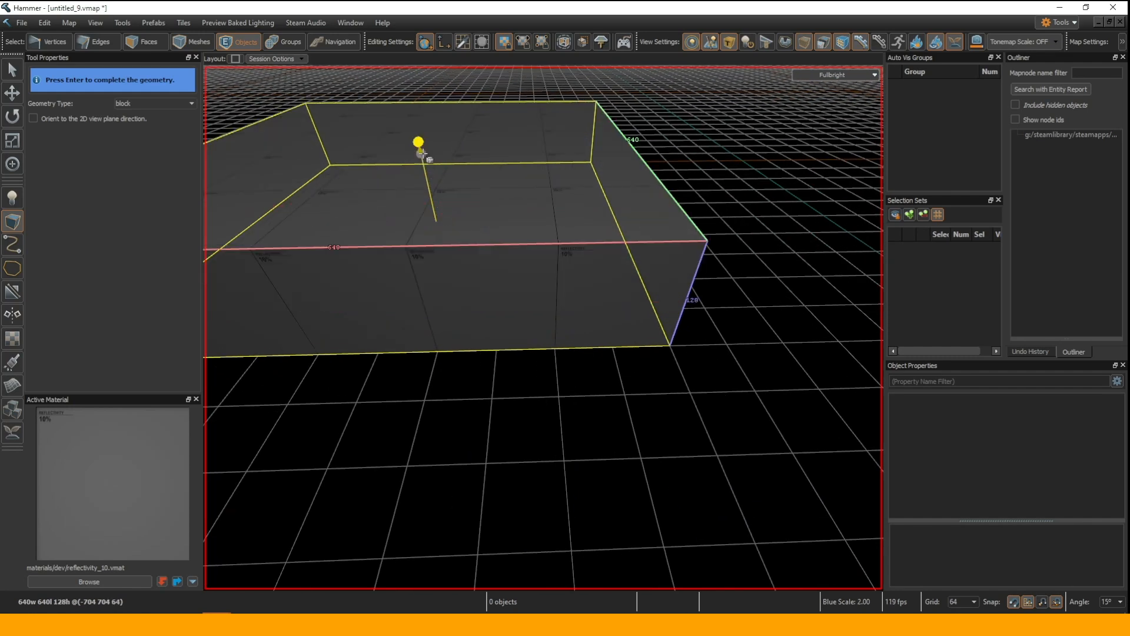
scroll(459, 176, "down", 1)
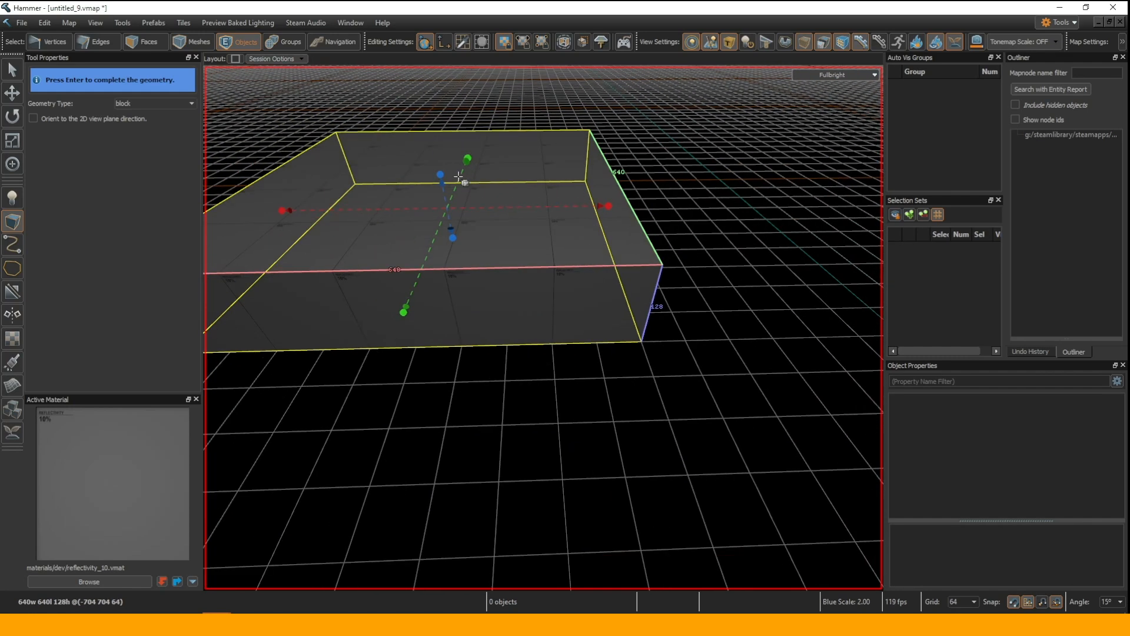
key("Return")
- From inside the room mesh, connect the ceiling and floor edges of one 640-unit wall with a vertical edge through its middle
mouse_move(458, 175)
right_mouse_down()
mouse_move(453, 188)
mouse_move(447, 176)
right_mouse_up()
right_click_drag(543, 328, 544, 328)
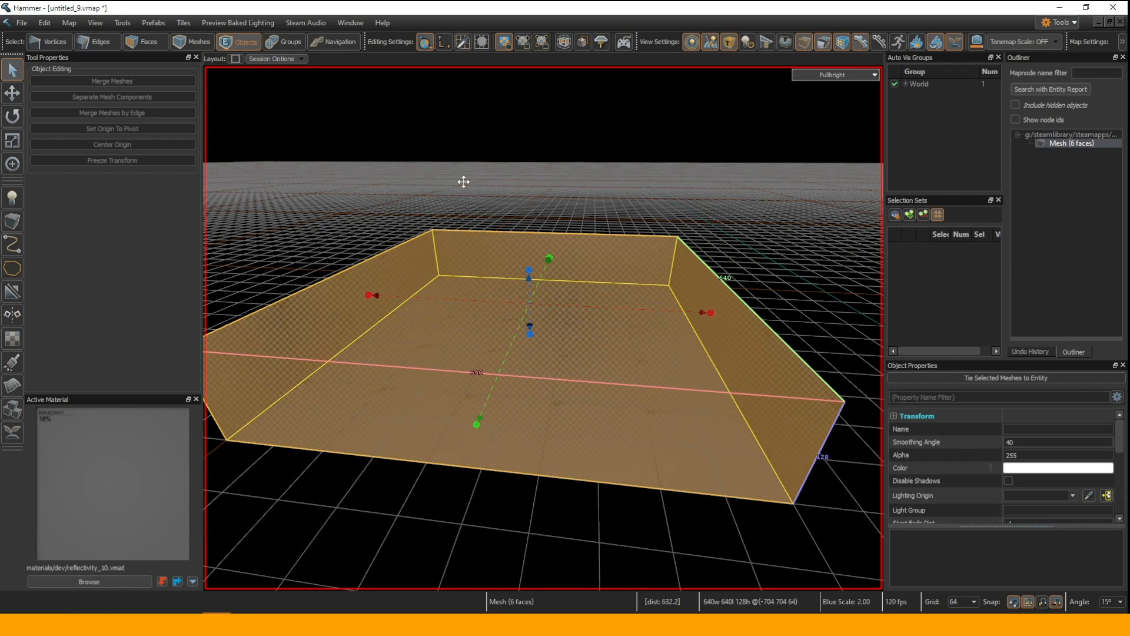
mouse_move(464, 181)
right_mouse_down()
mouse_move(544, 328)
mouse_move(453, 178)
right_mouse_up()
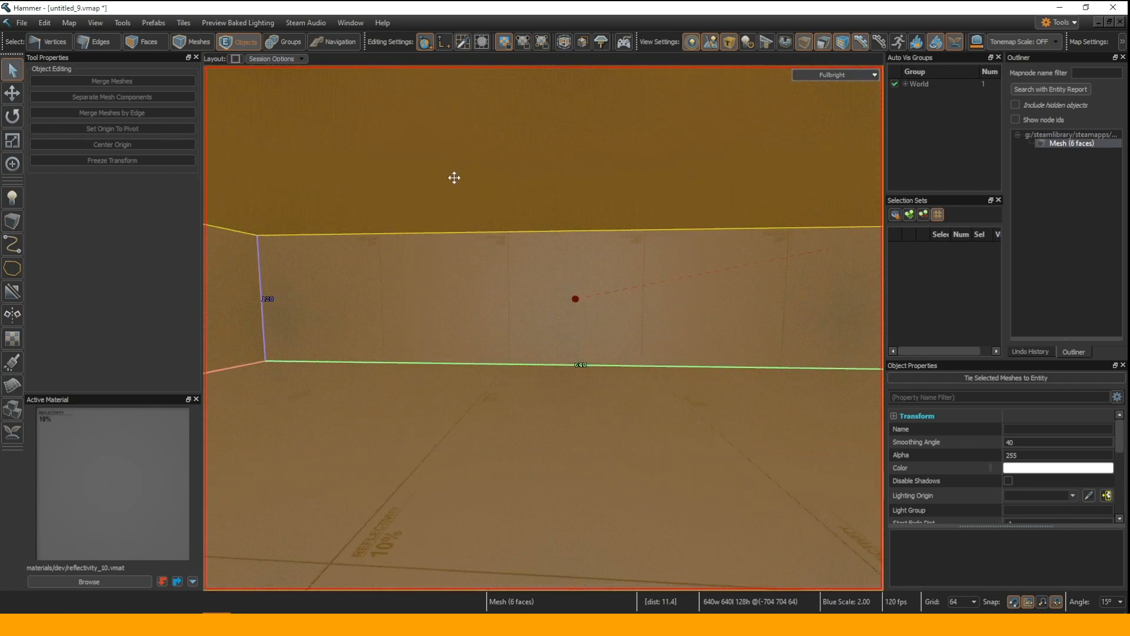
left_click(143, 44)
right_click_drag(485, 228, 404, 211)
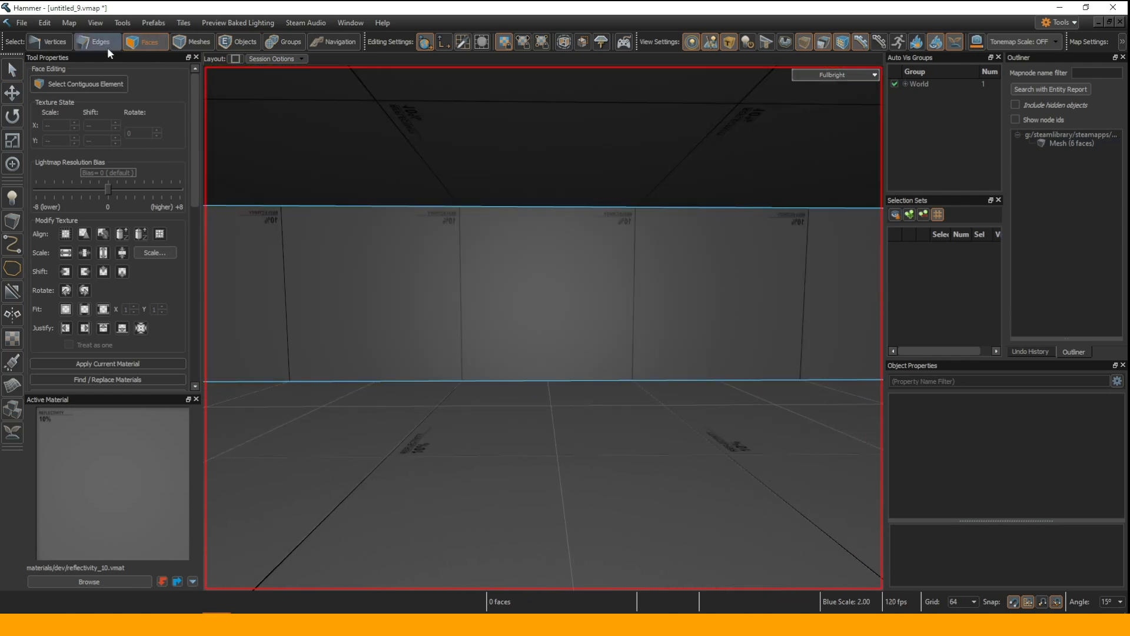
left_click(104, 45)
left_click(405, 206)
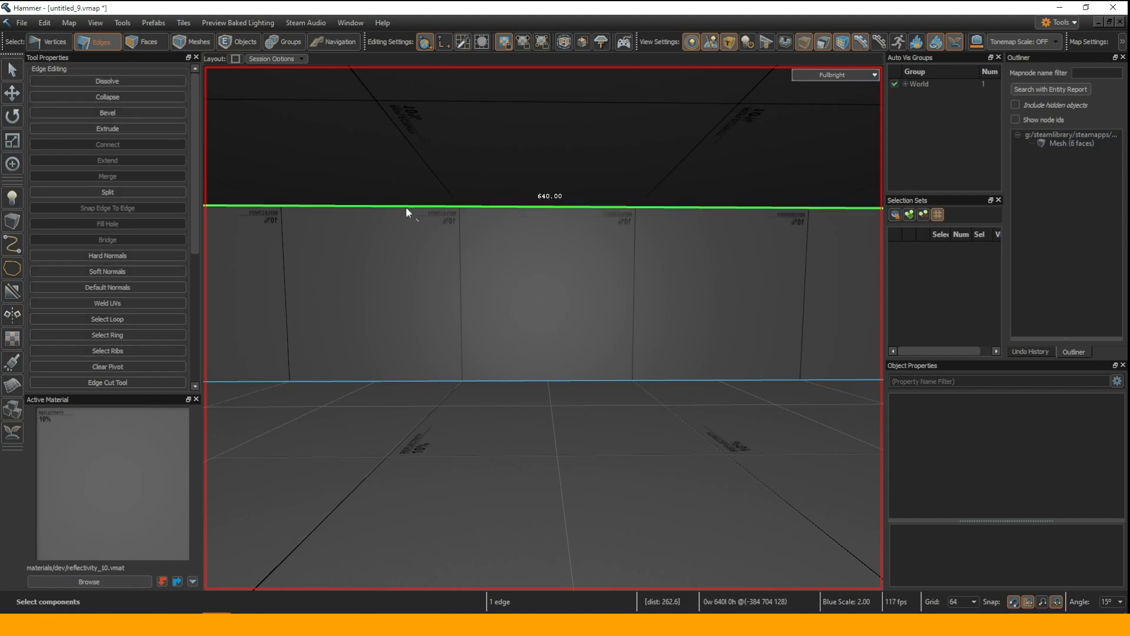
scroll(508, 306, "down", 5)
left_click(511, 357, "shift")
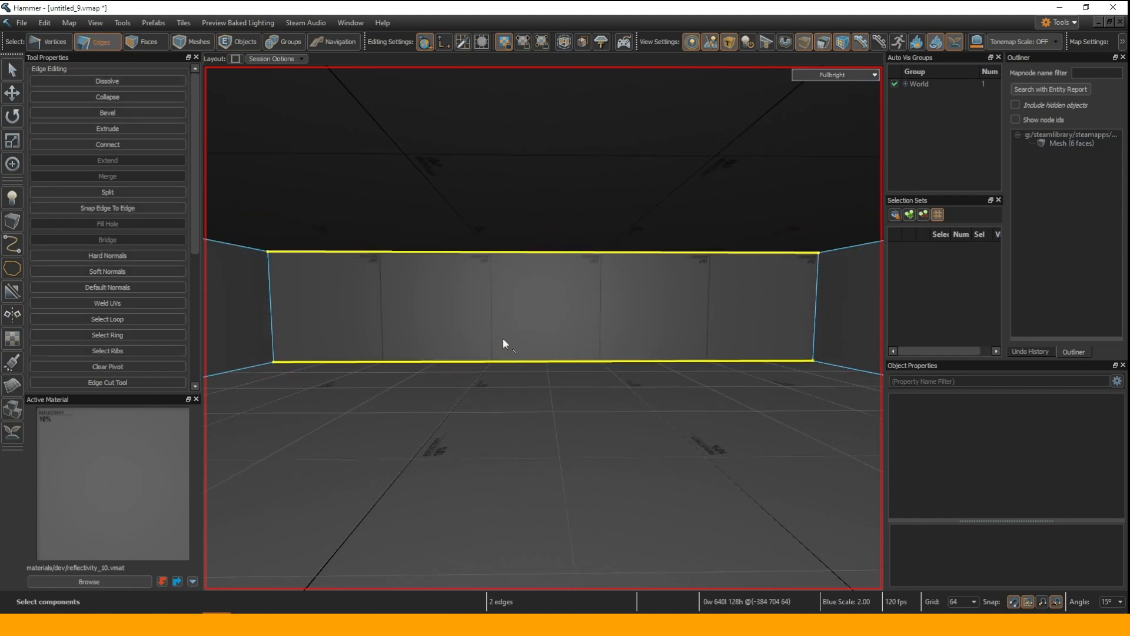
key("v")
right_click_drag(503, 336, 543, 328)
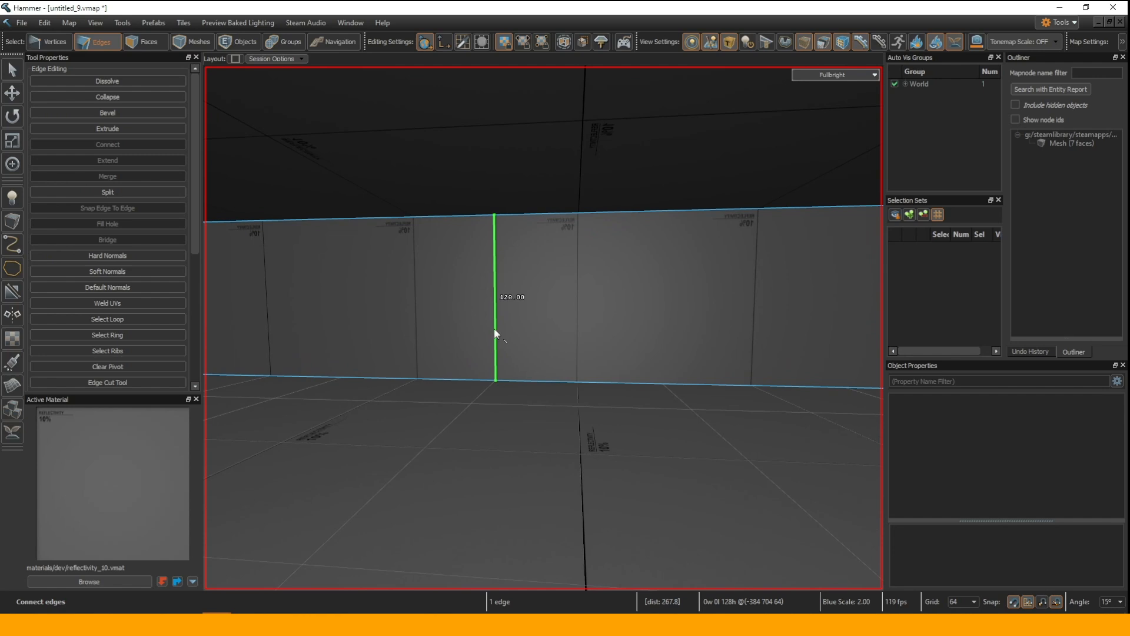
- Connect the ceiling and floor edges of the wall's right half, and move the new vertical edge 96 units toward the middle edge
scroll(496, 331, "down", 5)
left_click(602, 254)
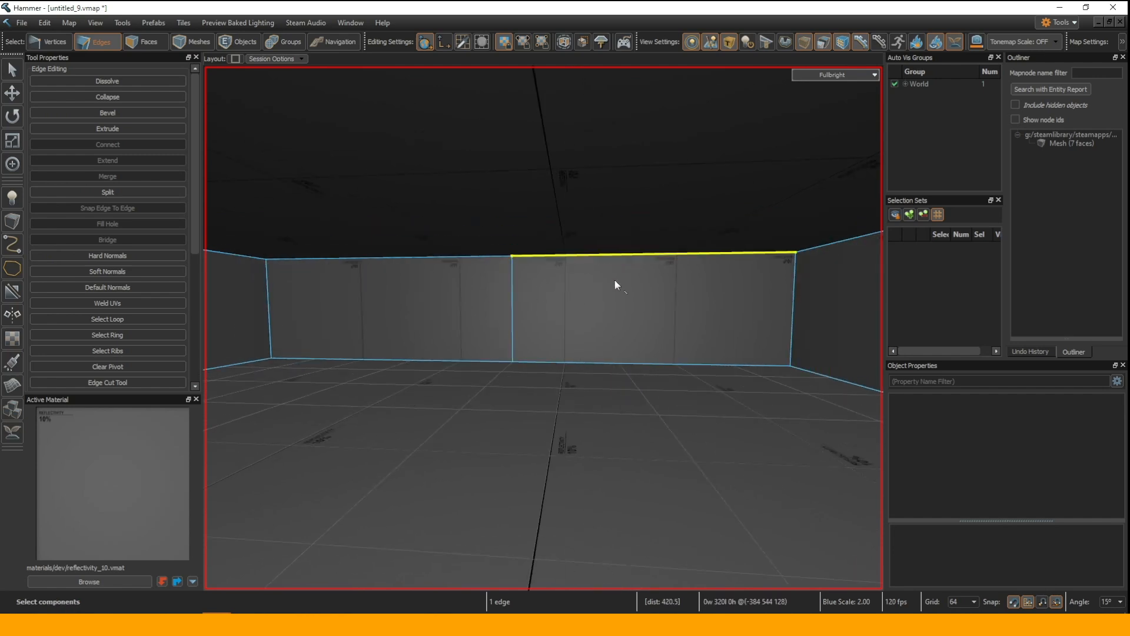
left_click(628, 363, "ctrl")
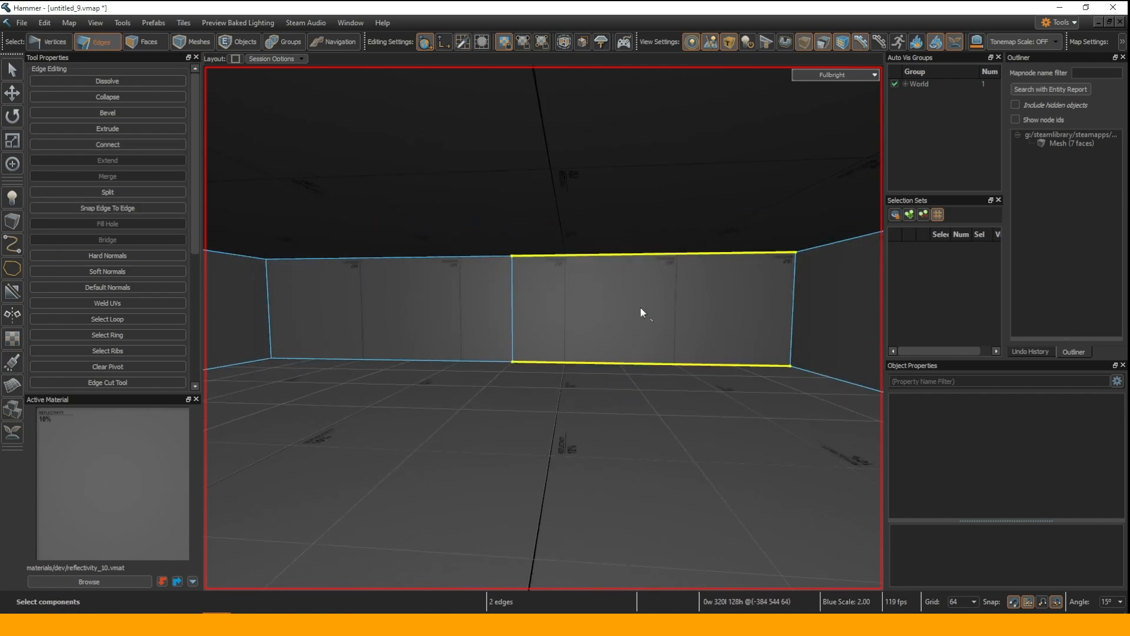
key("v")
mouse_move(602, 301)
right_mouse_down()
mouse_move(543, 328)
mouse_move(601, 301)
right_mouse_up()
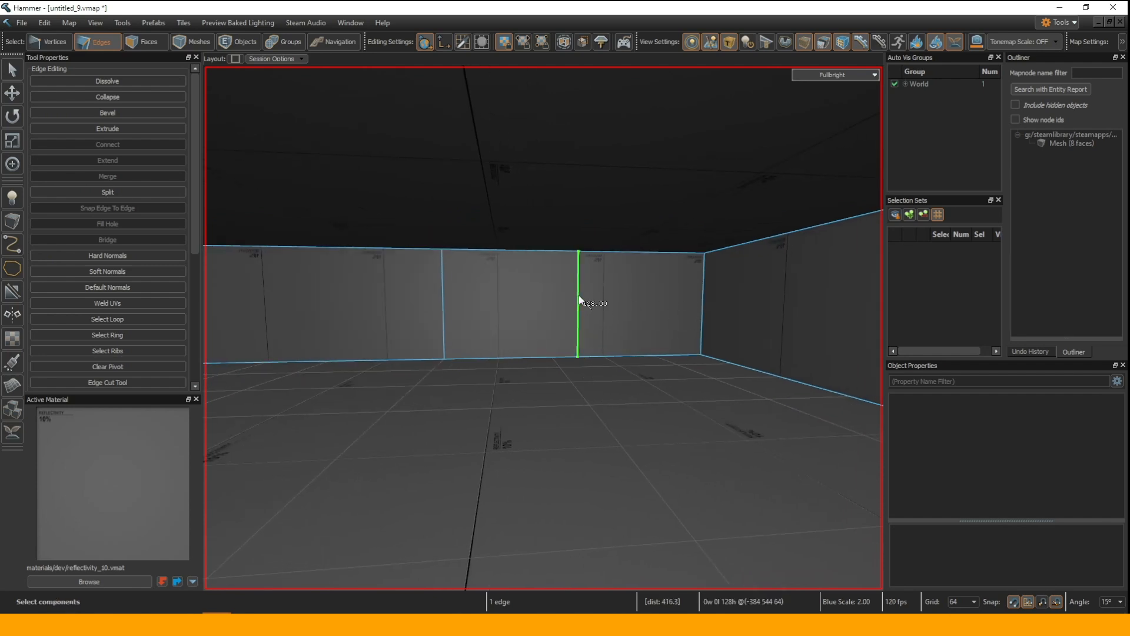
key("w")
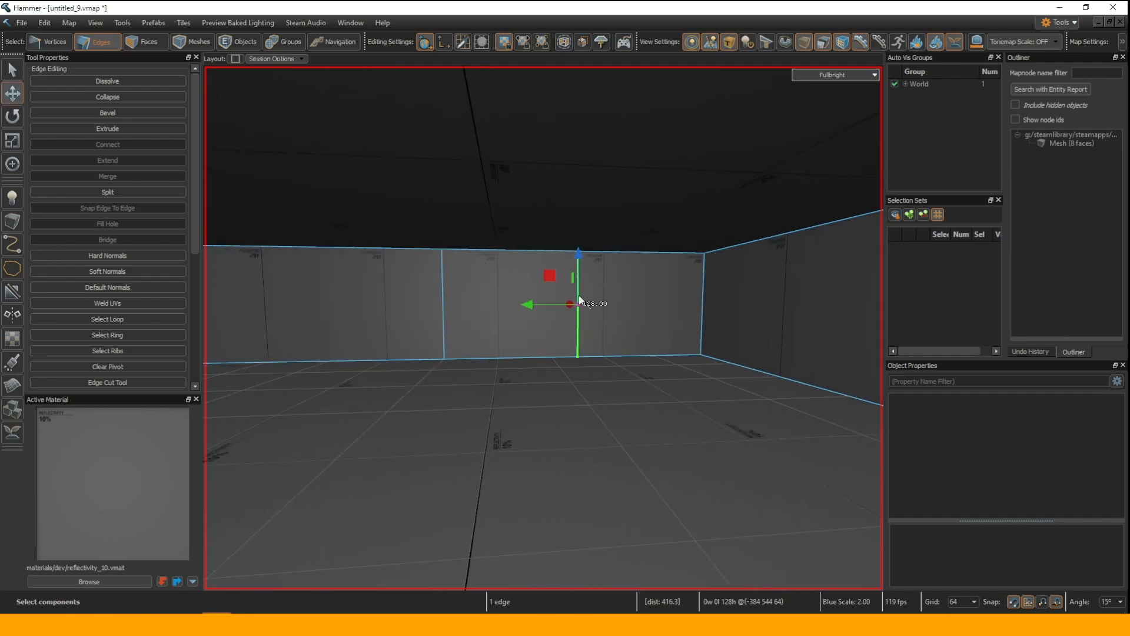
left_click_drag(537, 302, 509, 307)
- Connect the two vertical edges of the narrow middle wall strip with a horizontal edge
mouse_move(513, 321)
right_mouse_down()
mouse_move(543, 326)
mouse_move(513, 323)
right_mouse_up()
key("w")
left_click(490, 323)
left_click(616, 323, "ctrl")
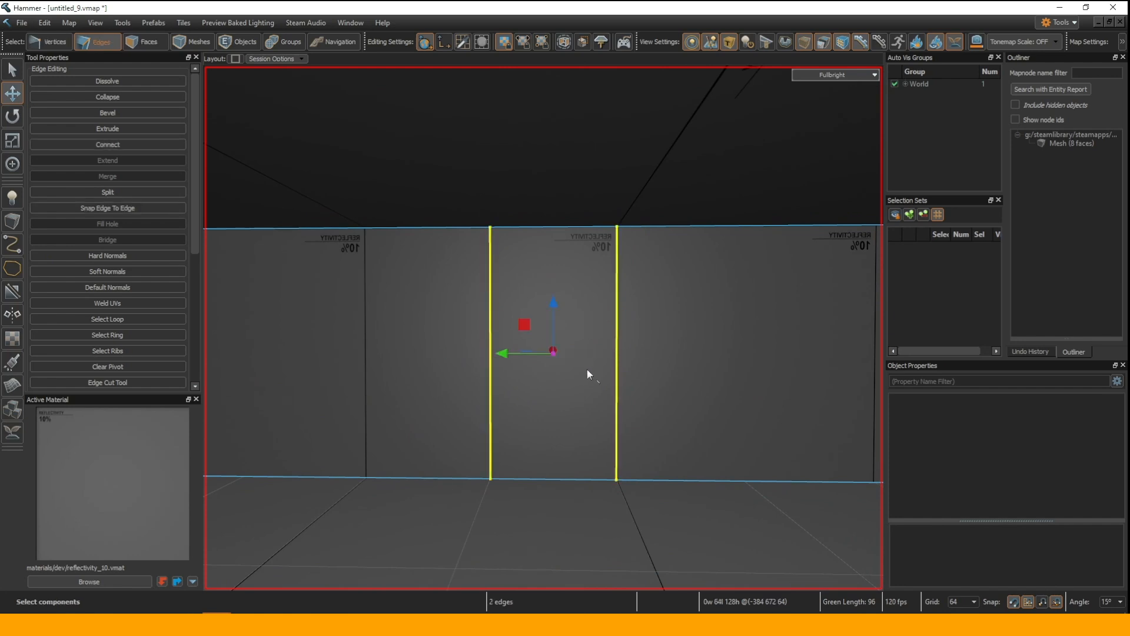
key("v")
- Set the grid size to 16 and raise the strip's horizontal edge by 48 units to form the doorway's head
left_click_drag(552, 353, 559, 320)
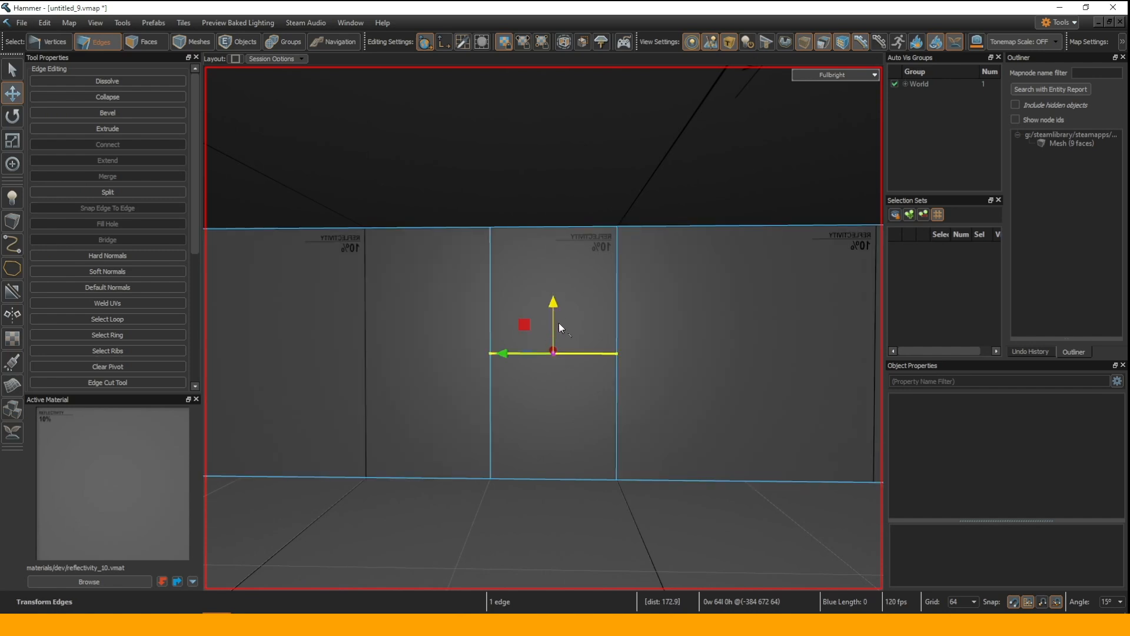
left_click(965, 601)
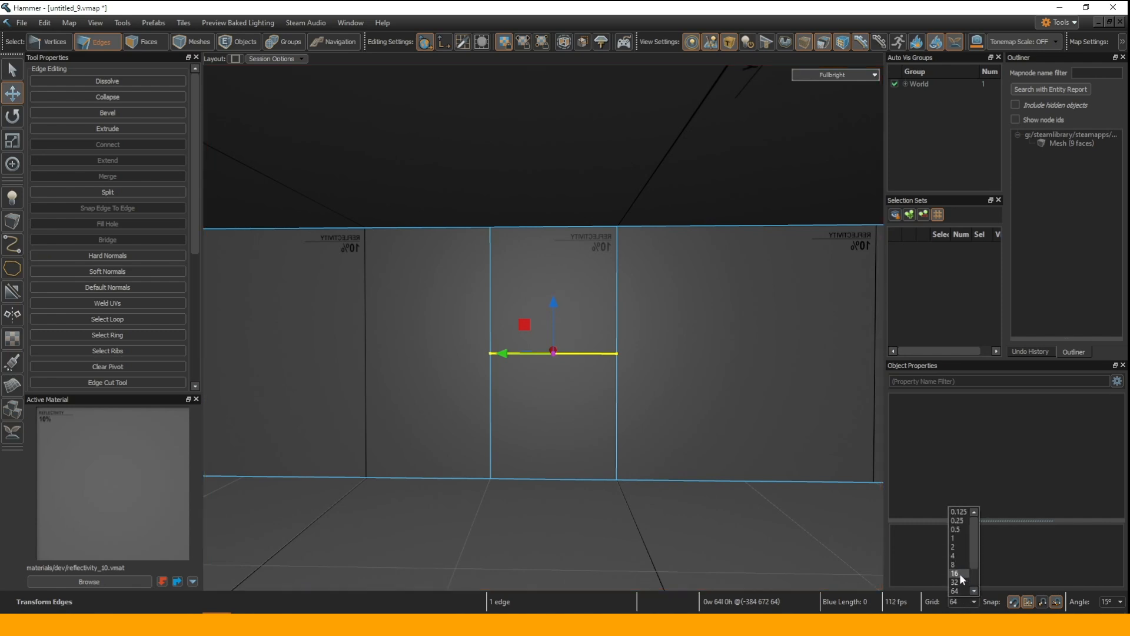
left_click(960, 573)
left_click_drag(549, 302, 556, 274)
right_click_drag(555, 274, 542, 305)
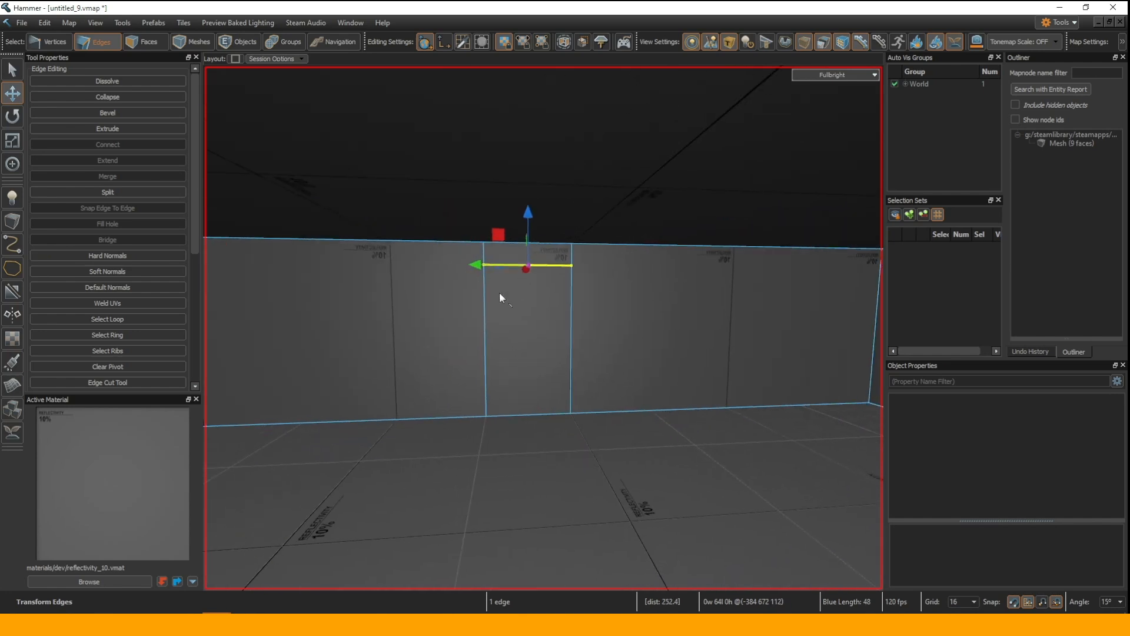
- Delete the wall face below the raised edge to open the doorway
left_click(155, 42)
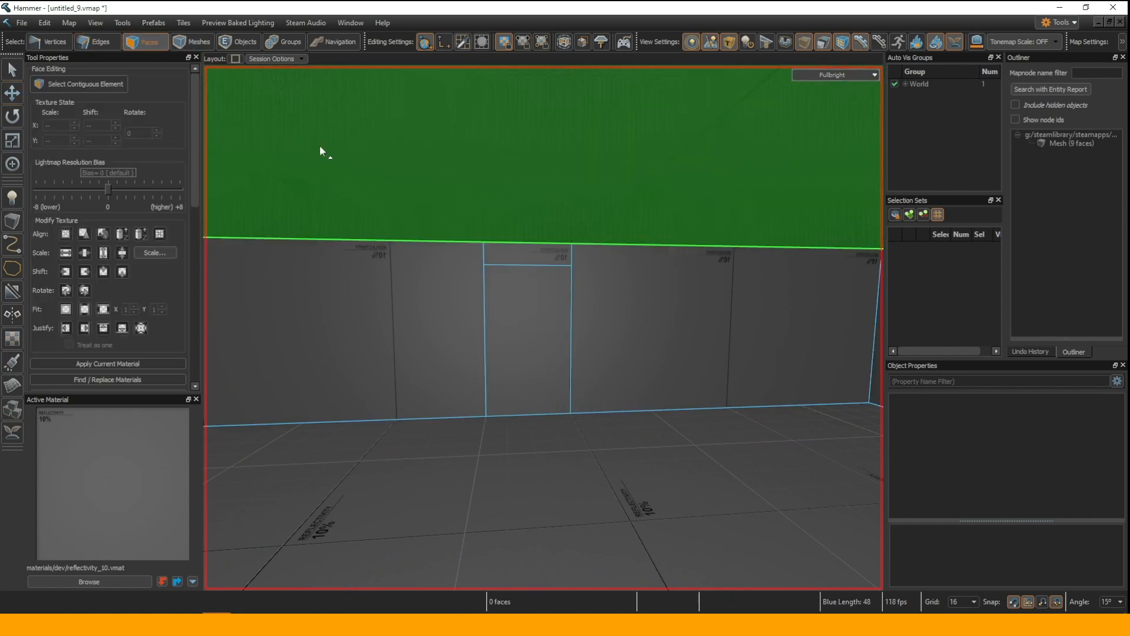
left_click(510, 293)
key("Delete")
- Select the whole room mesh and copy it
right_click_drag(542, 328, 544, 328)
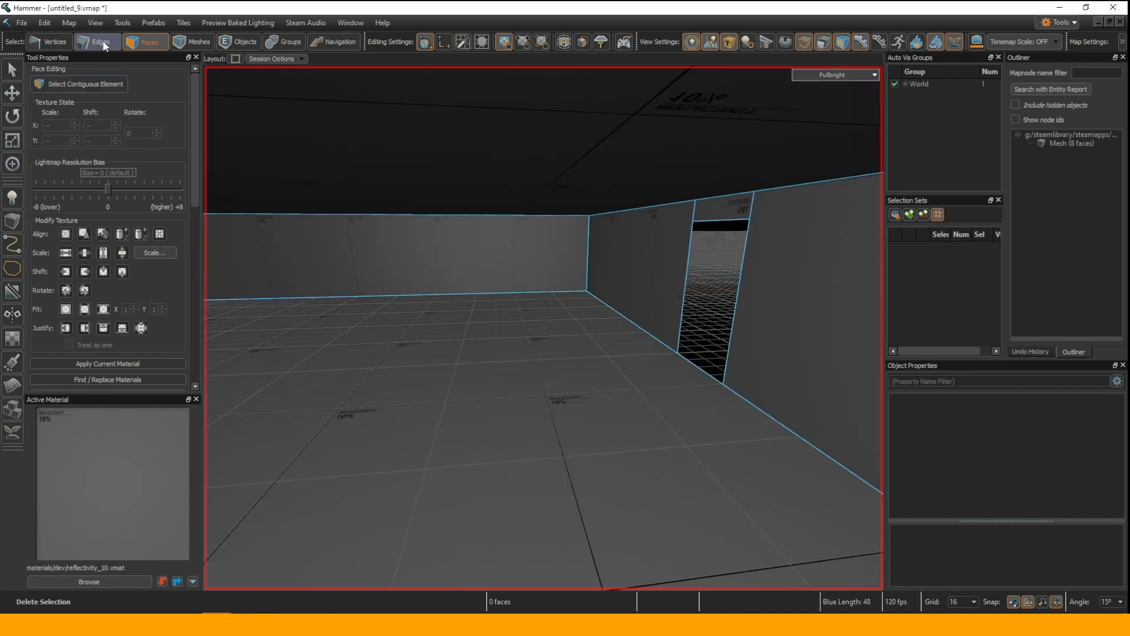
left_click(200, 46)
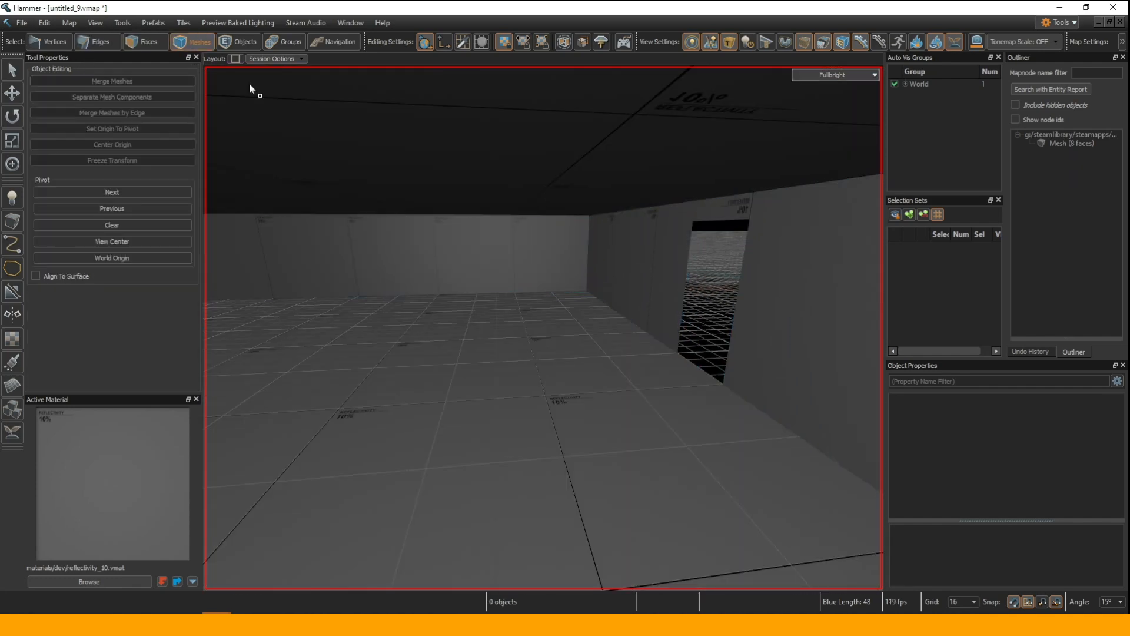
left_click(480, 312)
right_click_drag(480, 312, 543, 328)
key("ctrl")
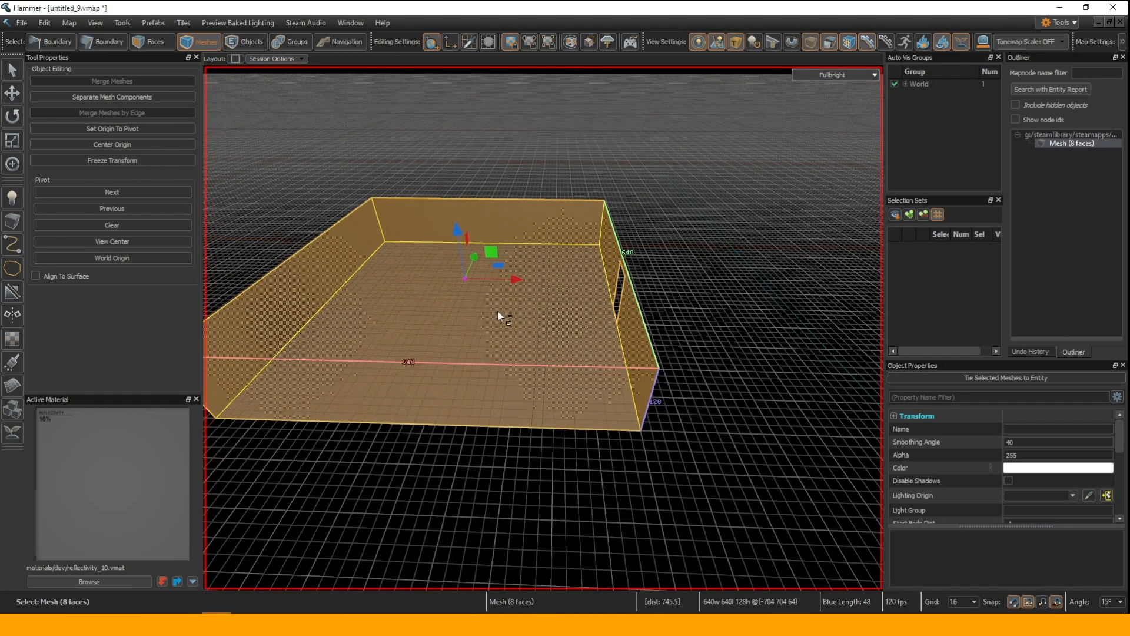
key("ctrl+c")
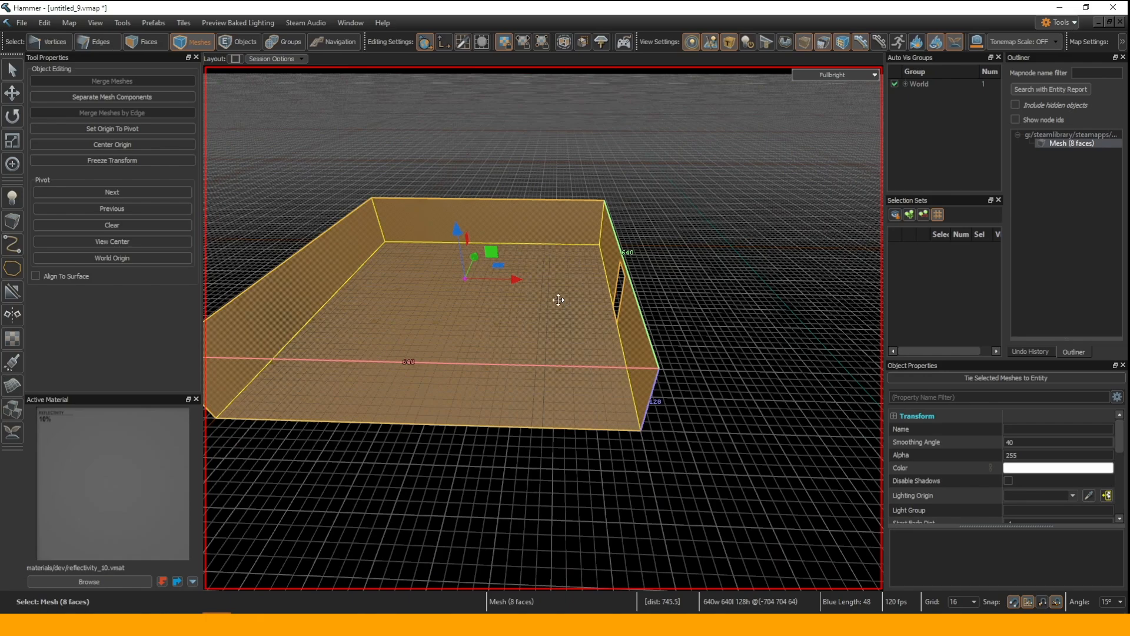
right_click_drag(558, 299, 560, 288)
key("ctrl+v")
key("f")
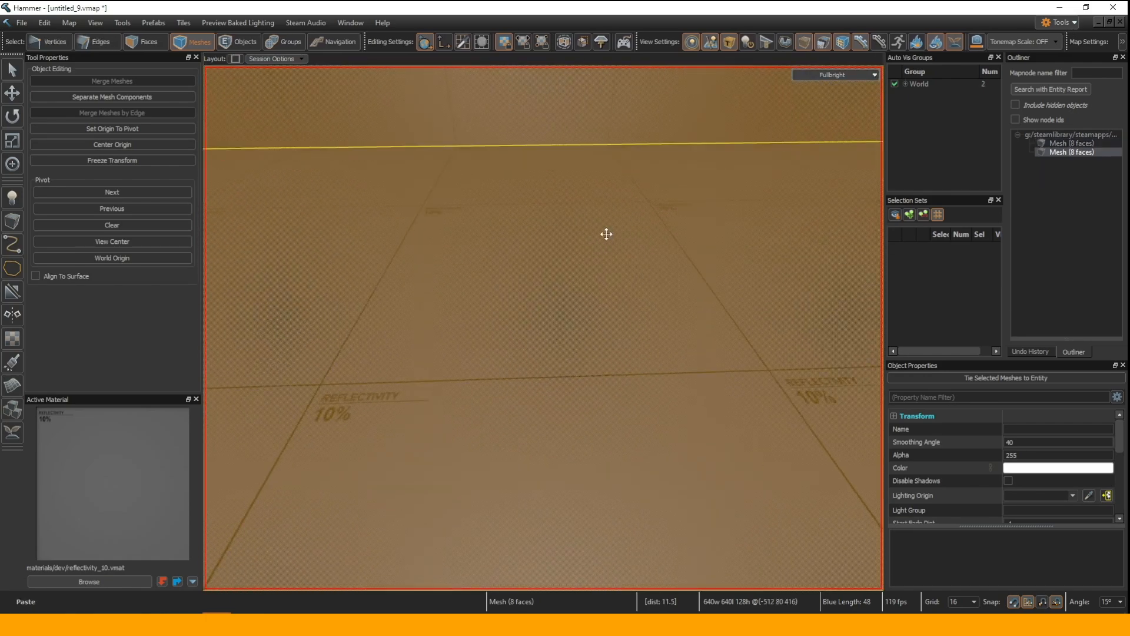
key("w")
right_click_drag(595, 304, 542, 326)
- Paste a copy of the room onto the grid, some distance outside the original room's doorway wall
left_click(650, 309)
key("ctrl+v")
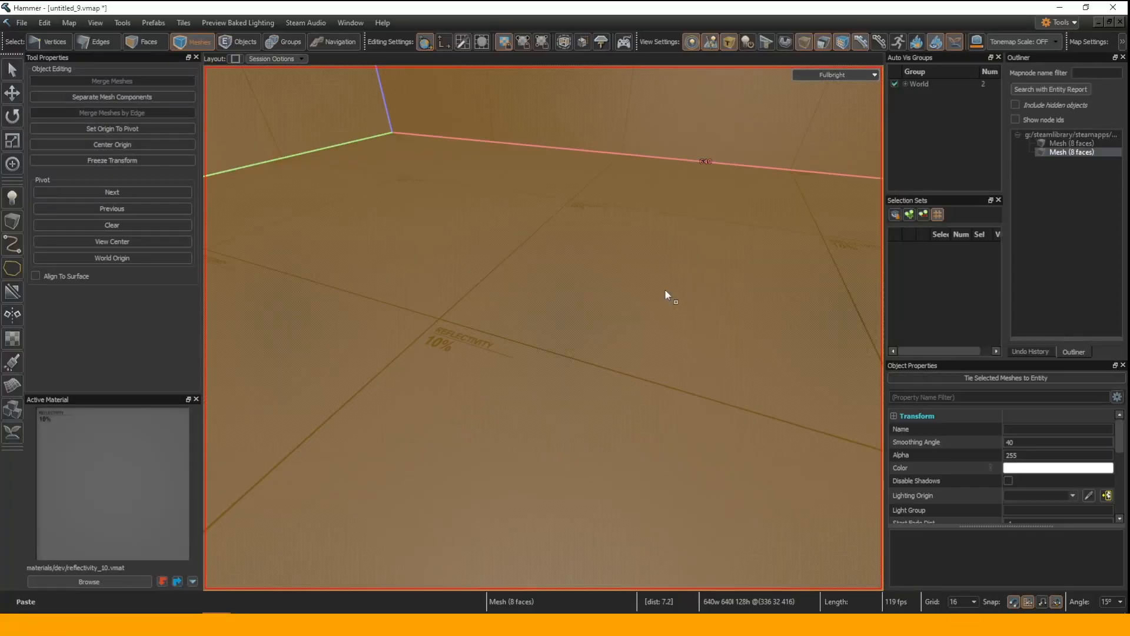
key("w")
right_click_drag(631, 295, 542, 328)
left_click(656, 334)
right_click_drag(655, 335, 543, 328)
key("s")
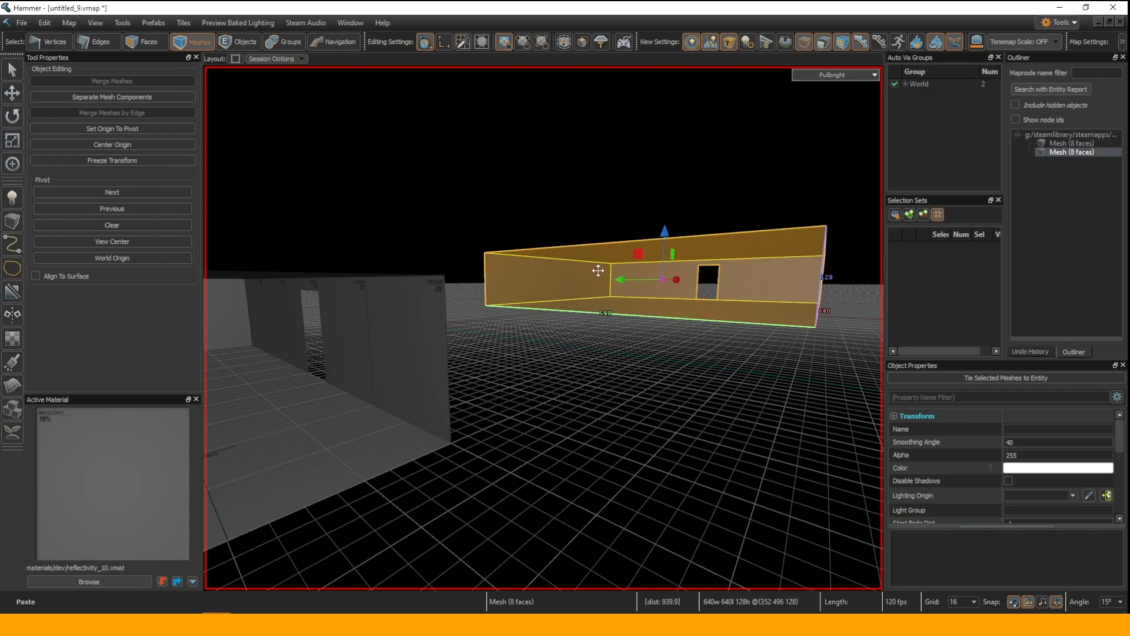
- Rotate the copied room 165° about its vertical axis so its doorway faces the original room, and clear the selection
right_click_drag(611, 282, 568, 280)
left_click(13, 116)
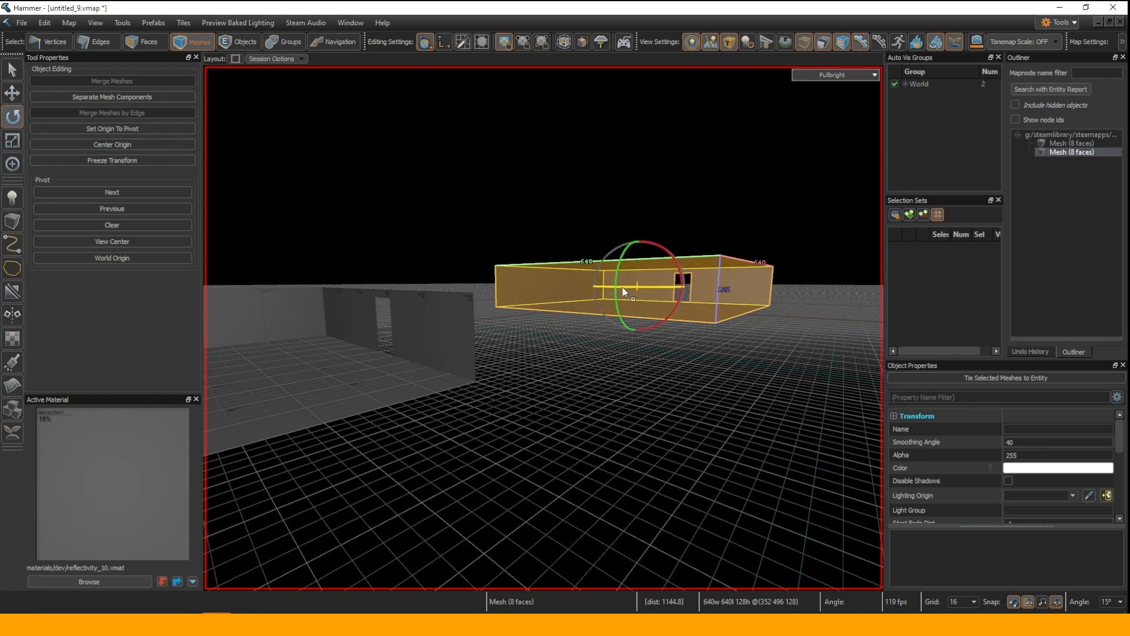
left_click_drag(625, 287, 824, 249)
left_click(613, 368)
- Select the four-edge loop around the original room's doorway opening
key("w")
right_click_drag(613, 368, 544, 328)
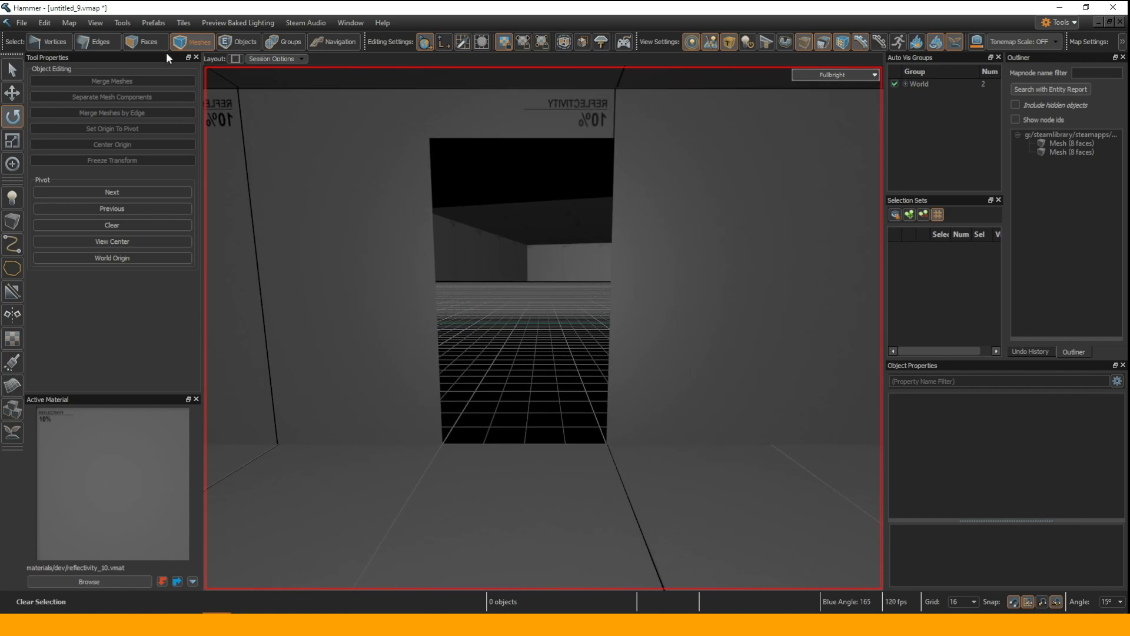
left_click(101, 42)
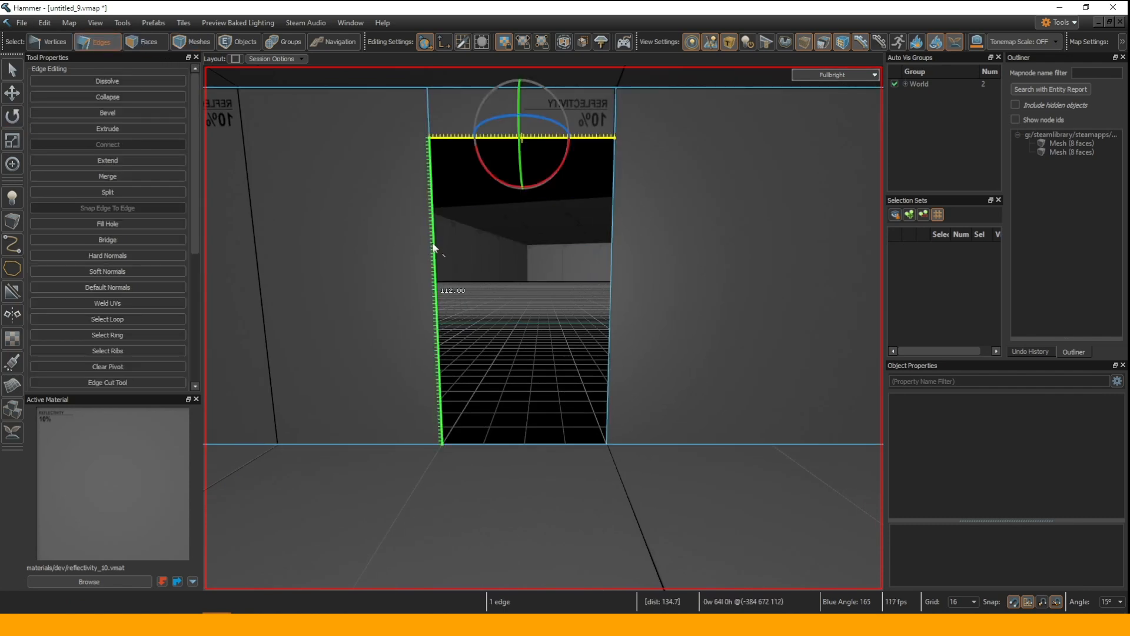
double_click(437, 359)
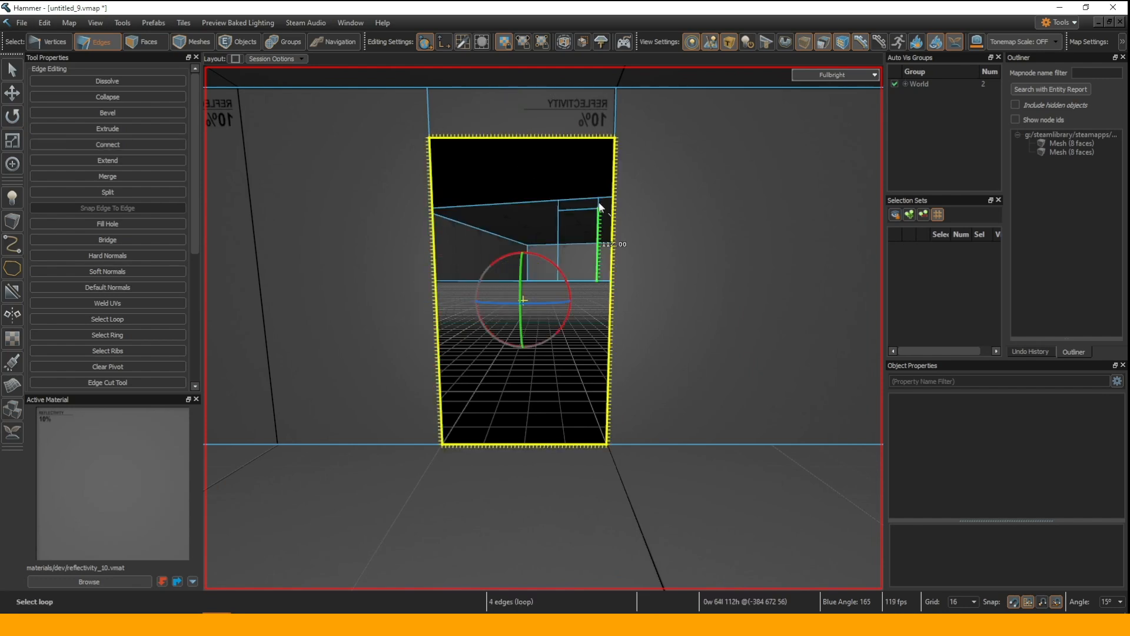
- Add the edge loop around the copied room's doorway to the selection
key("z")
key("w")
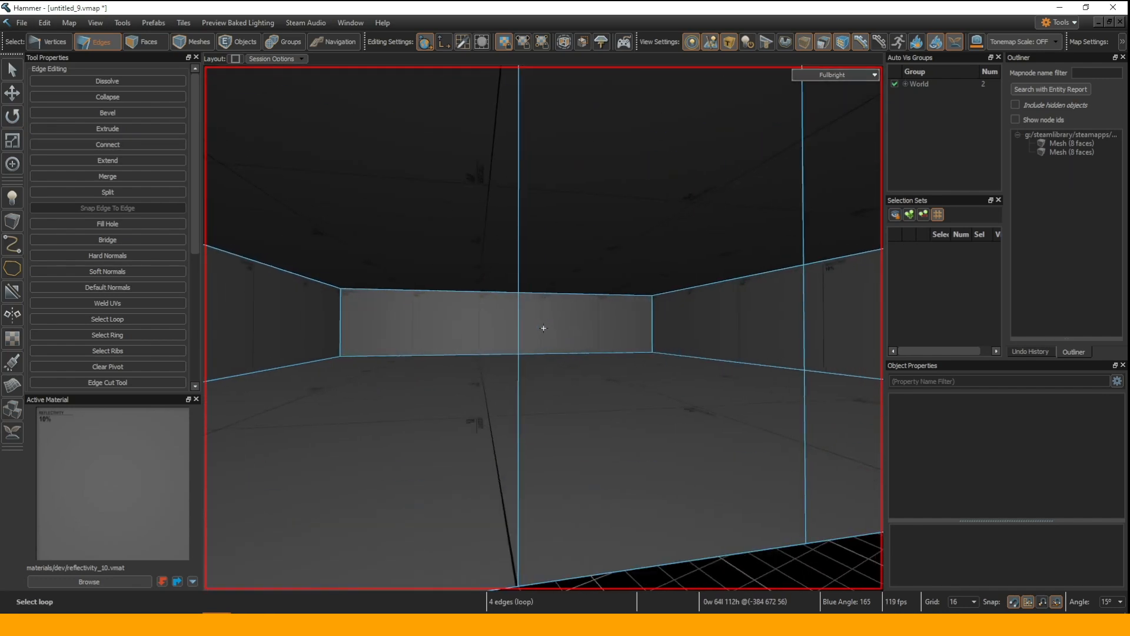
key("s")
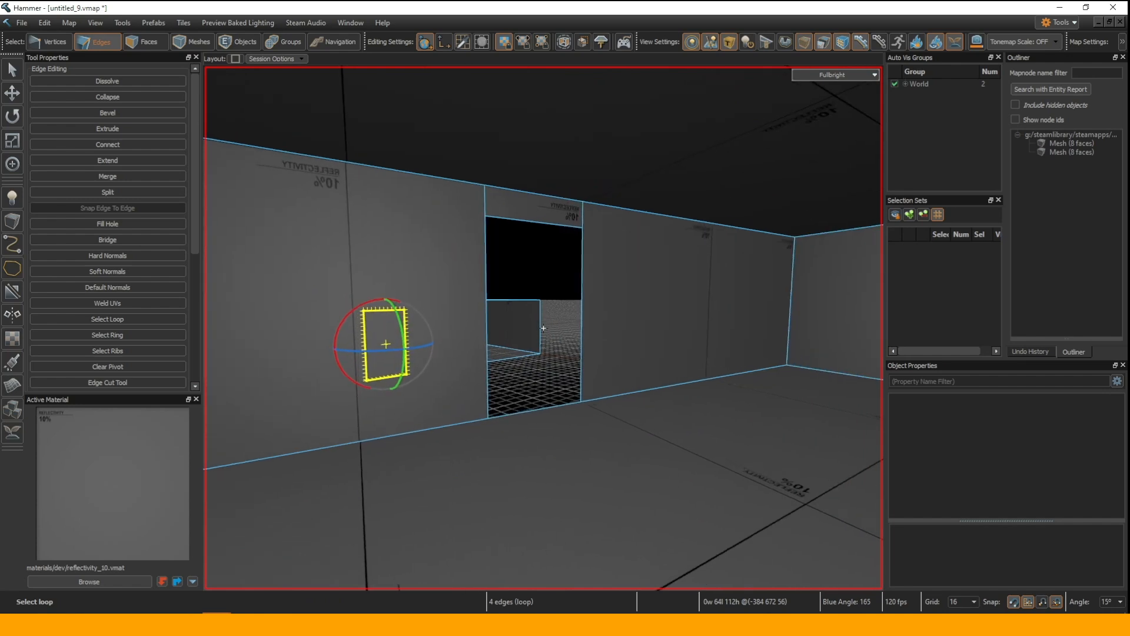
key("w")
key("z")
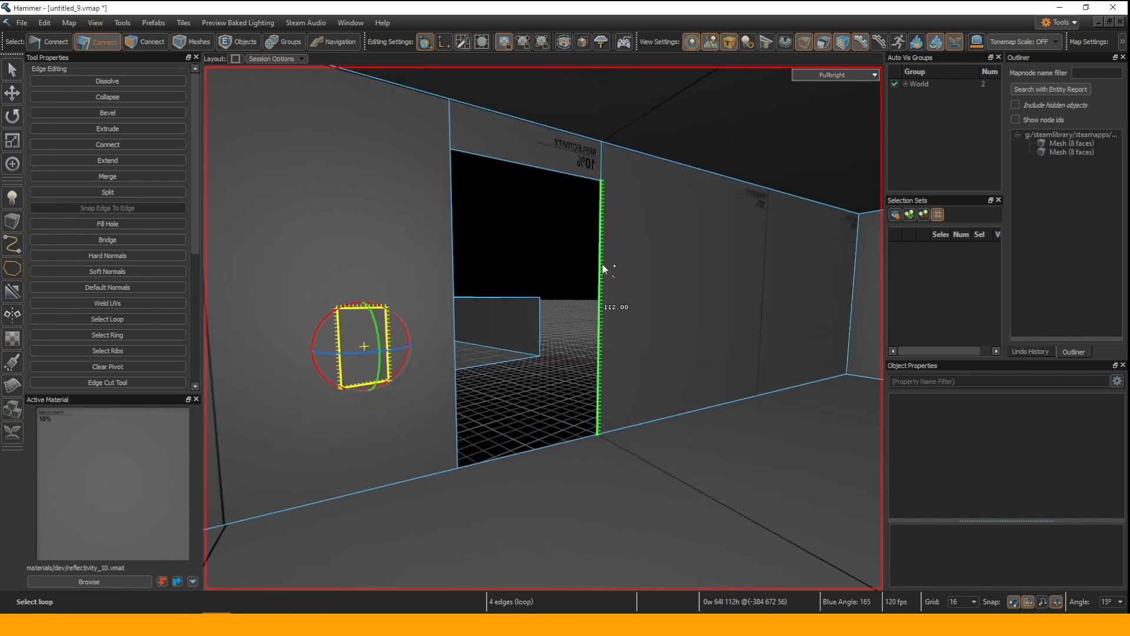
left_click(602, 264, "shift")
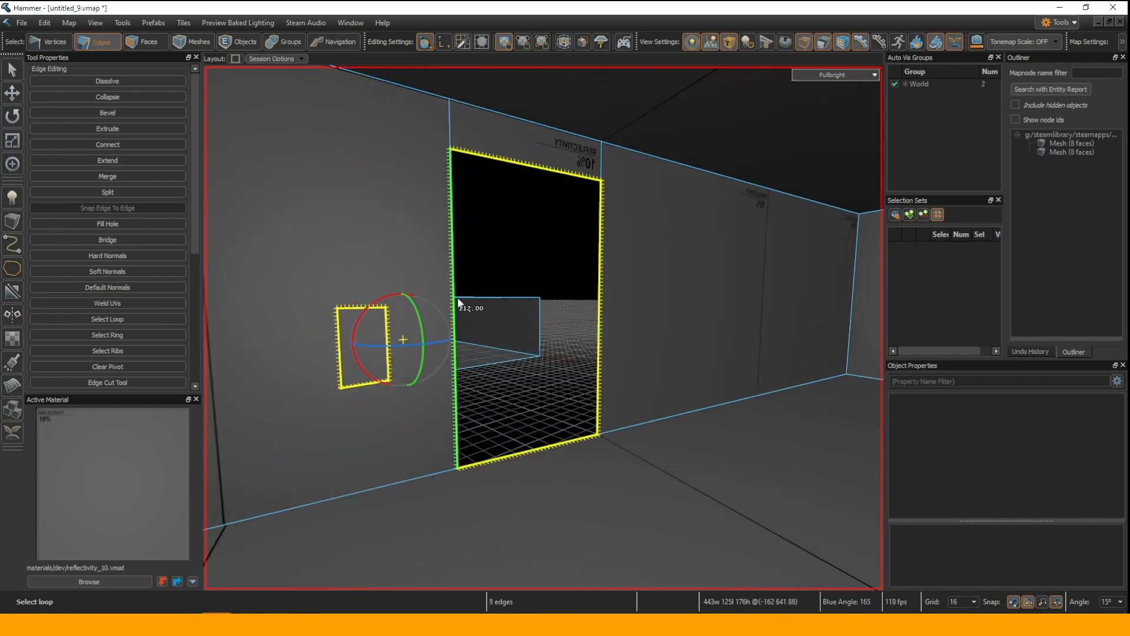
- Create an interpolated bridge with 6 steps between the two selected doorway edge loops to form the corridor
key("z")
key("w")
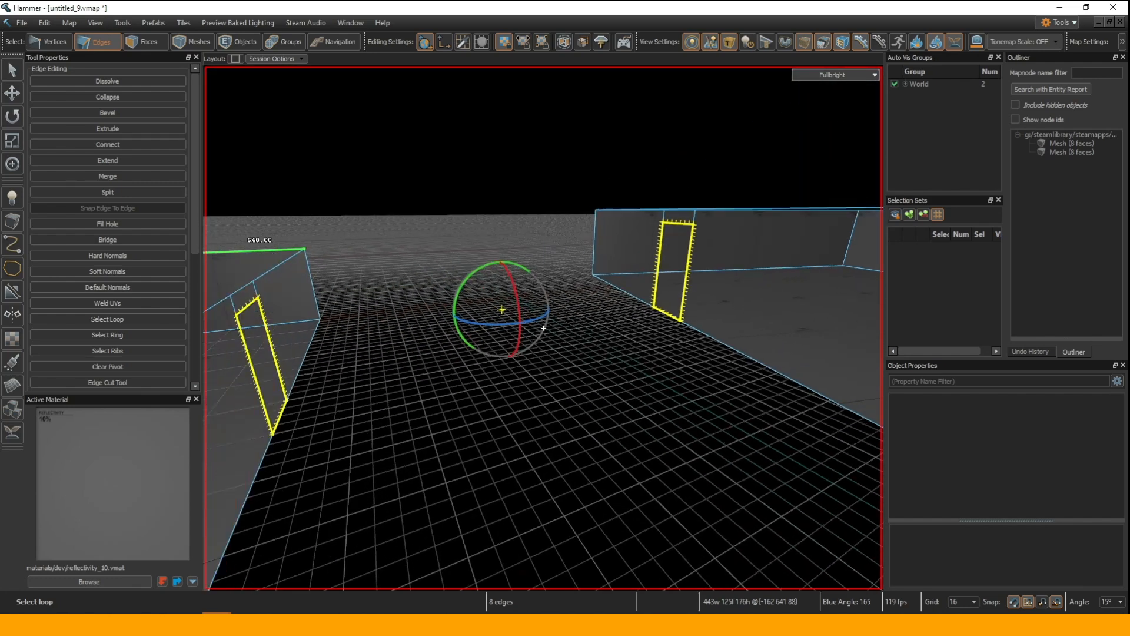
key("ctrl")
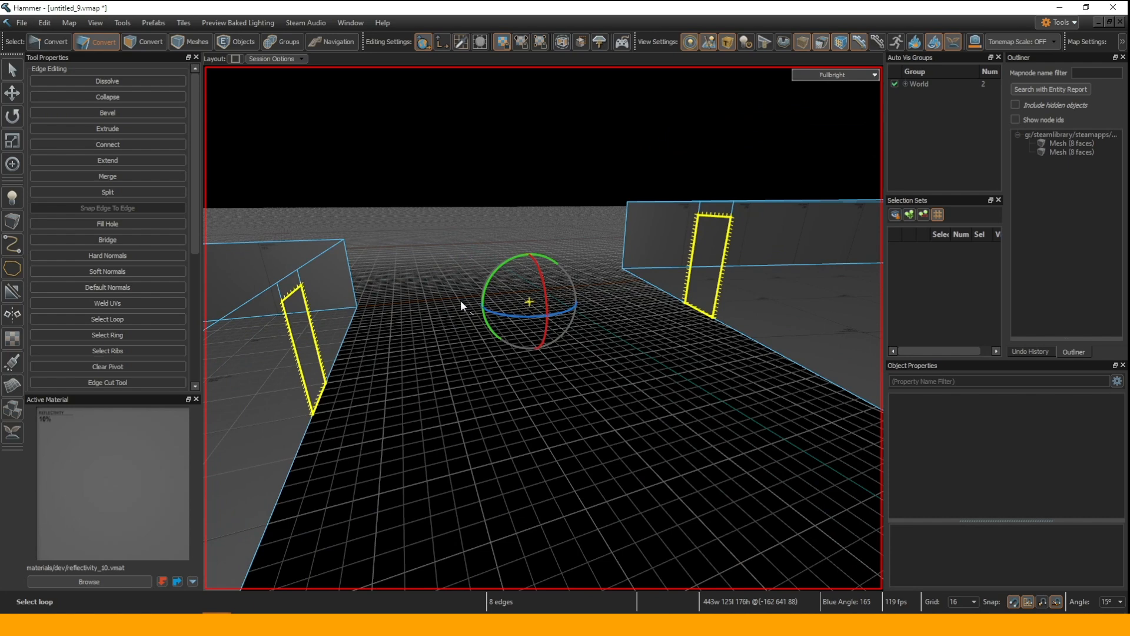
key("ctrl+b")
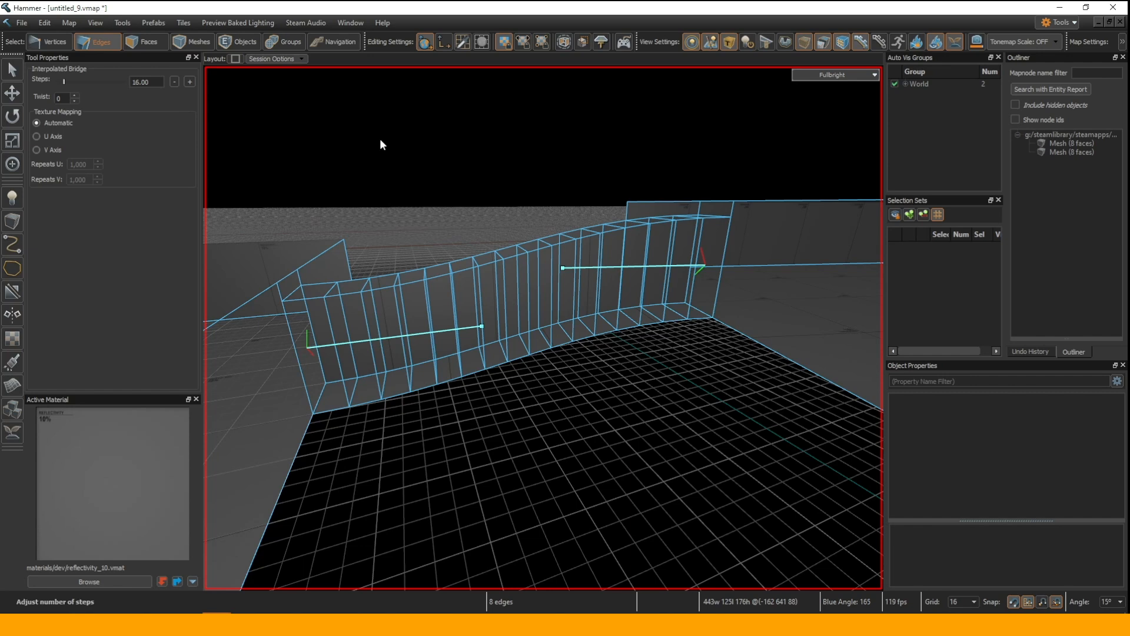
left_click_drag(380, 140, 871, 160)
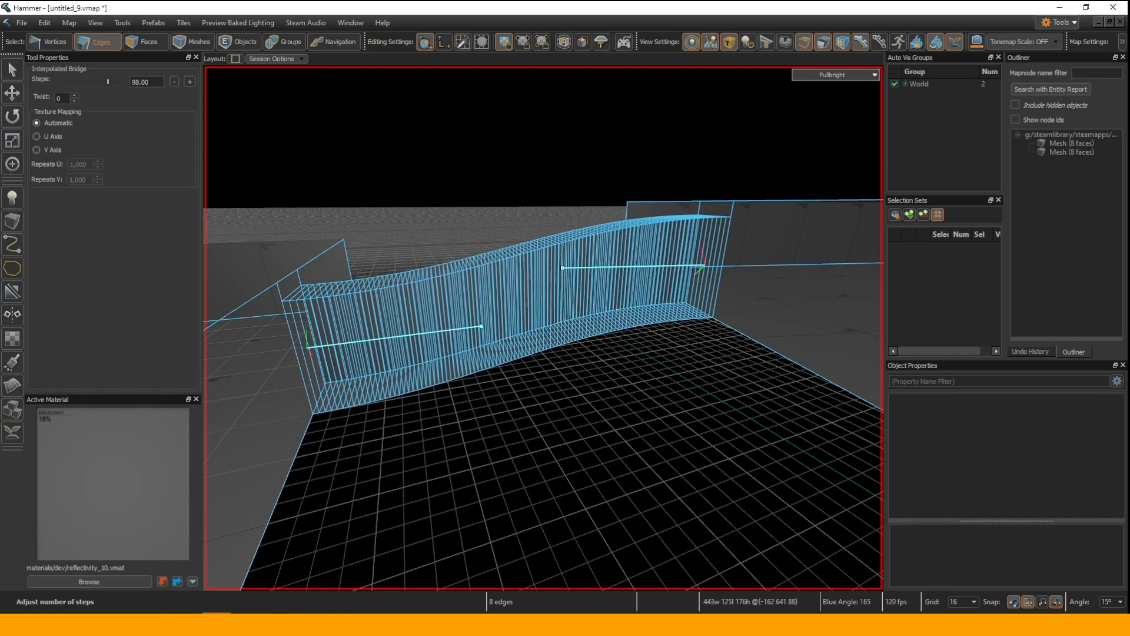
left_click_drag(871, 160, 281, 170)
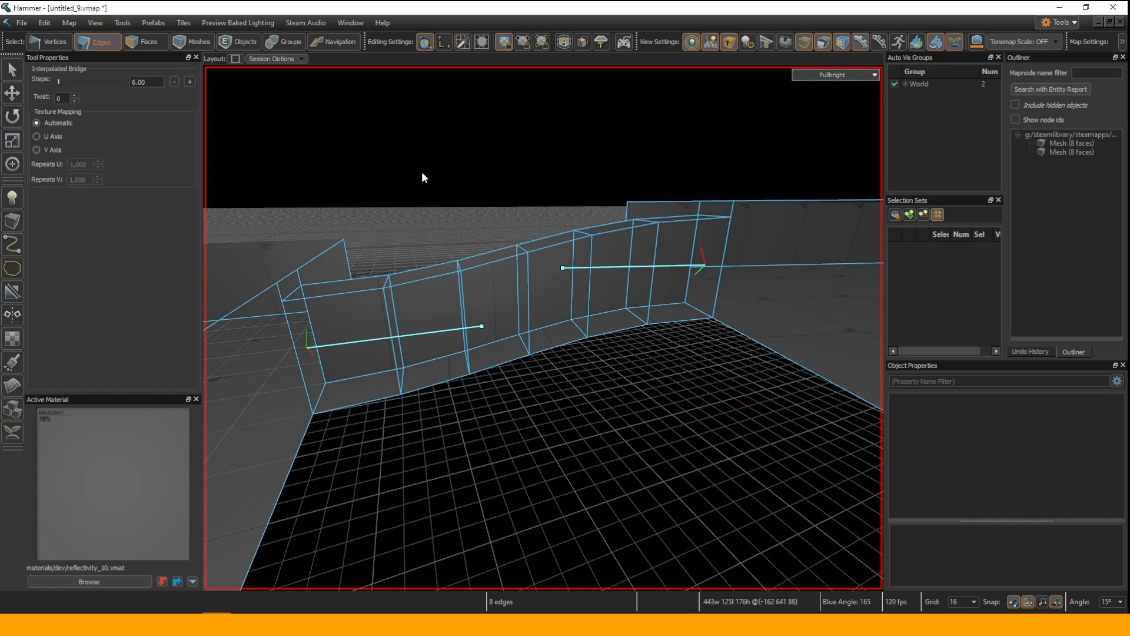
key("Return")
- Leave edge editing with nothing selected and examine the bridged corridor from inside the room
left_click(13, 70)
left_click(370, 181)
right_click_drag(369, 181, 543, 328)
key("w")
key("w")
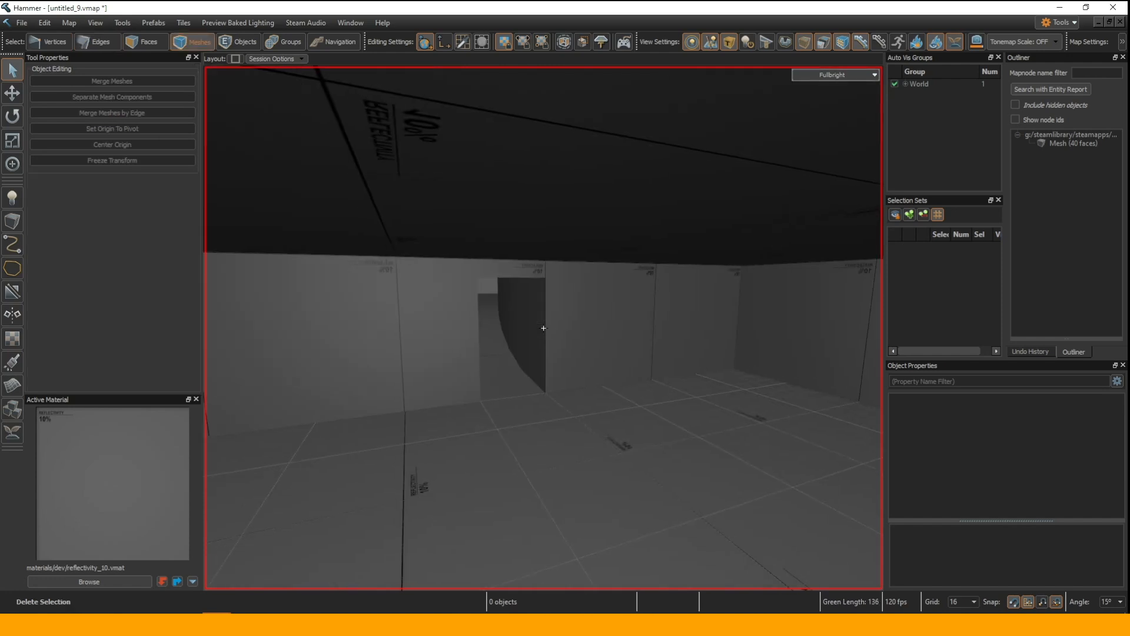
key("w")
right_click_drag(543, 328, 543, 328)
key("w")
key("w")
- Create a flat block 64 units wide, 256 long and 16 high on the empty grid away from the rooms
key("shift+b")
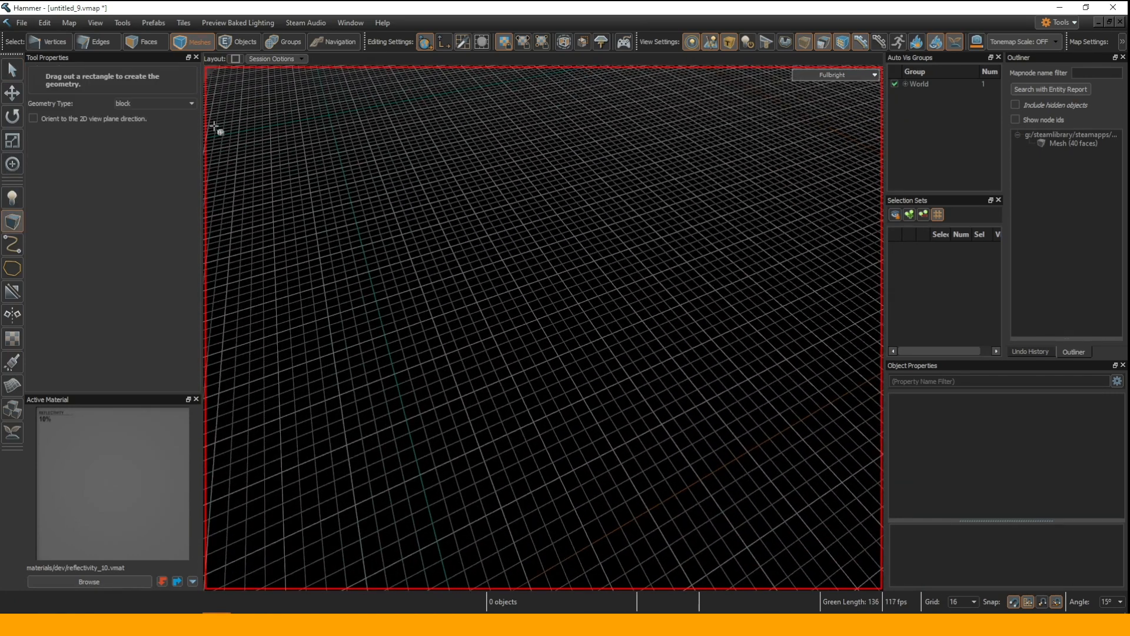
right_click_drag(442, 276, 461, 302)
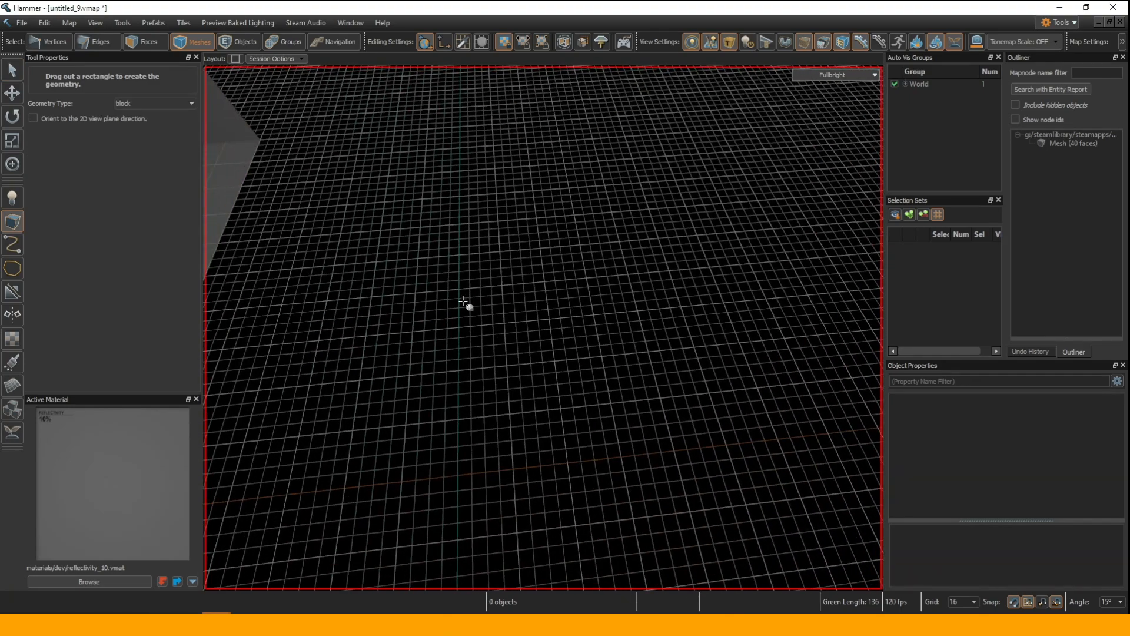
left_click_drag(505, 287, 682, 307)
key("Return")
right_click_drag(689, 324, 722, 340)
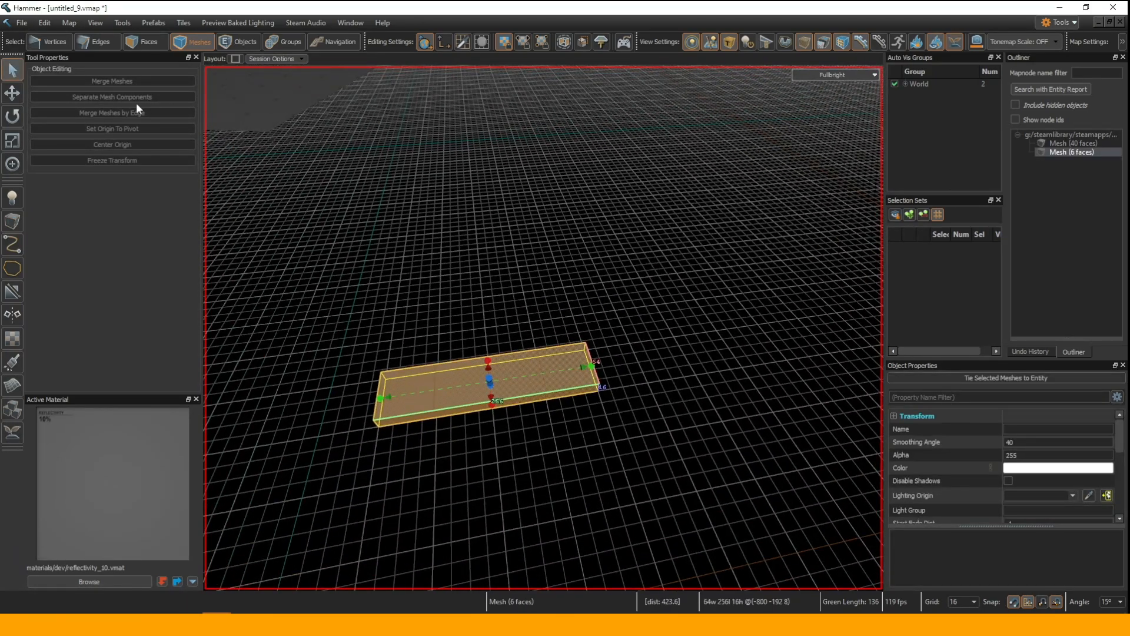
- Create a second flat block of 64 by 256 by 16 units, in line with the first and separated by a gap
left_click(11, 219)
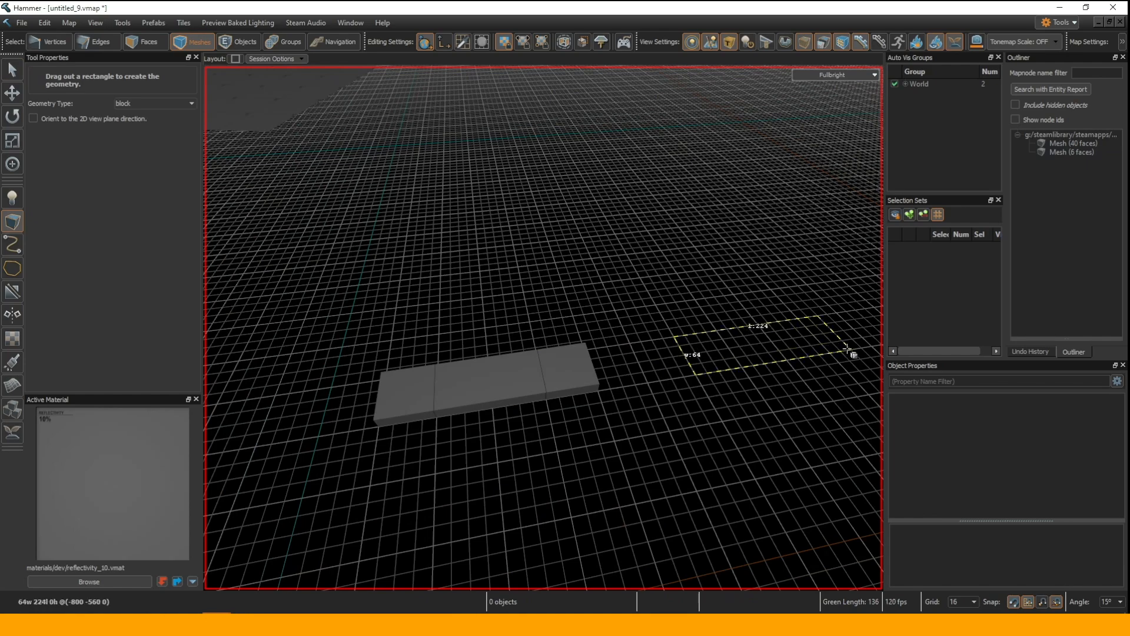
left_click_drag(866, 346, 868, 346)
key("Return")
- Rotate the second block 60° about its vertical axis, move it 272 units along the red axis, and clear the selection
mouse_move(548, 290)
right_mouse_down()
mouse_move(542, 328)
mouse_move(548, 289)
right_mouse_up()
key("e")
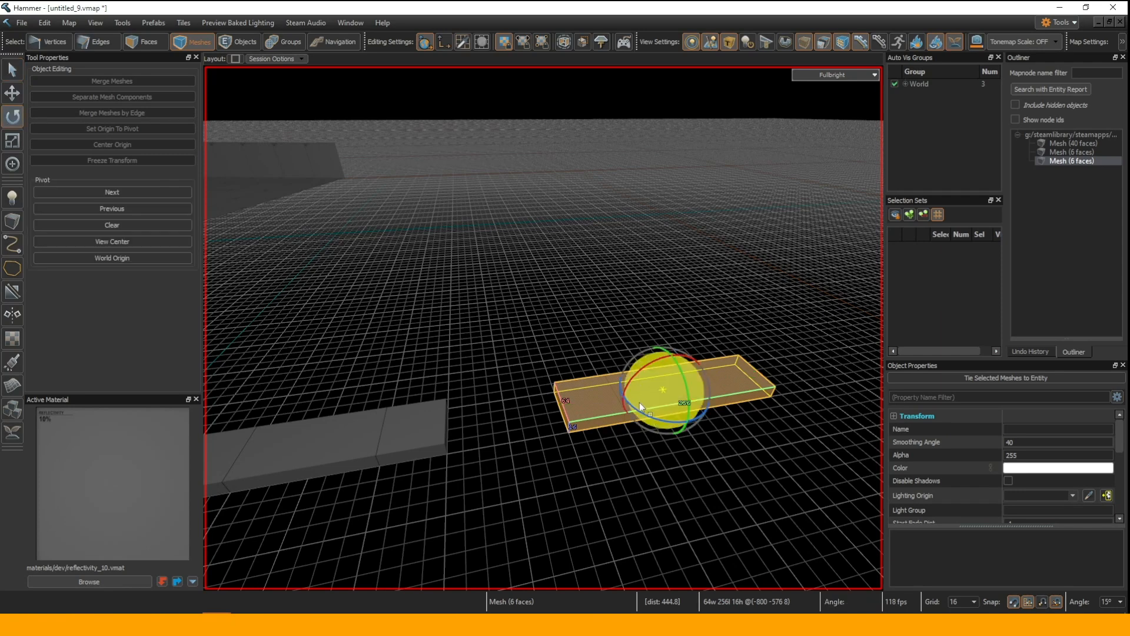
left_click_drag(644, 416, 691, 422)
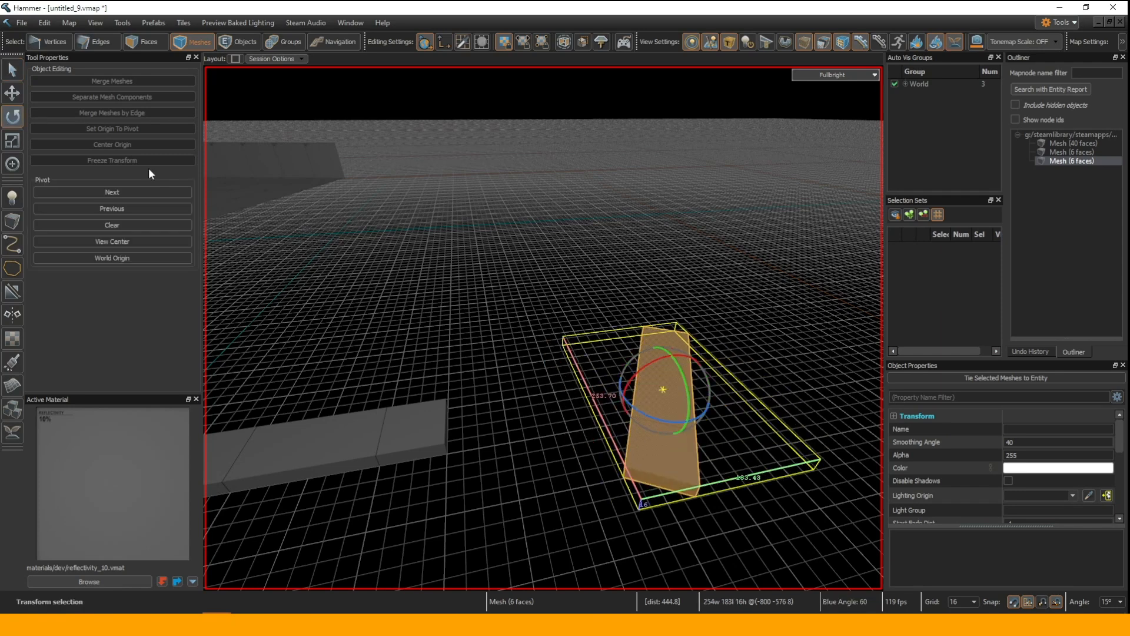
left_click(18, 96)
left_click_drag(652, 379, 581, 292)
key("Escape")
right_click_drag(574, 314, 544, 327)
key("w")
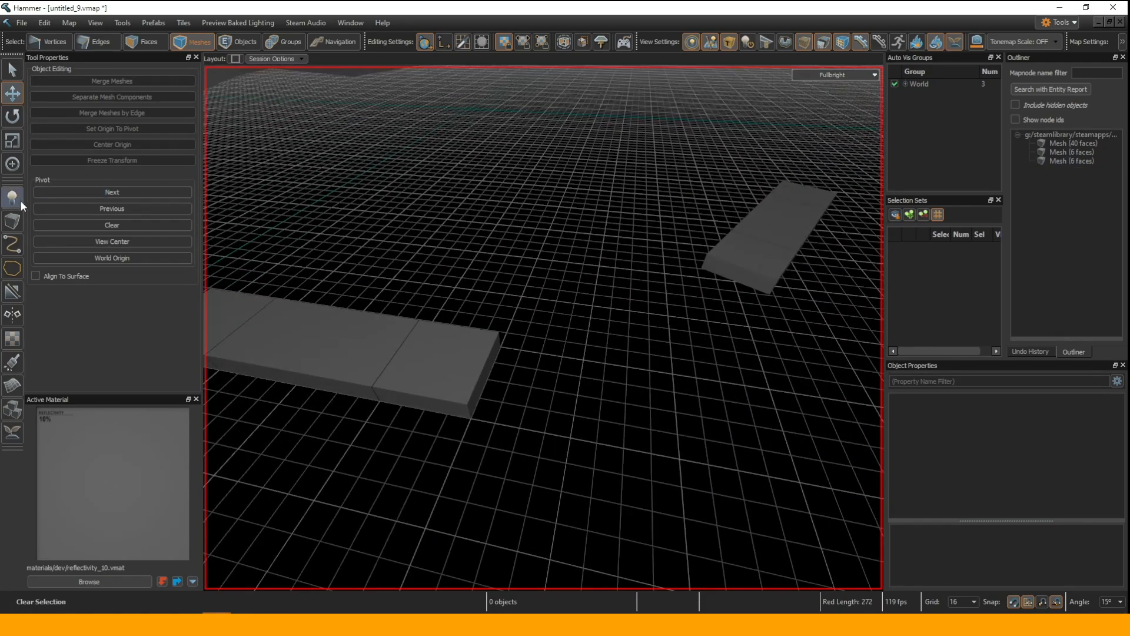
- Select the end faces of the two blocks that face each other across the gap
left_click(147, 39)
right_click_drag(398, 163, 398, 163)
left_click(495, 290)
right_click_drag(494, 290, 494, 290)
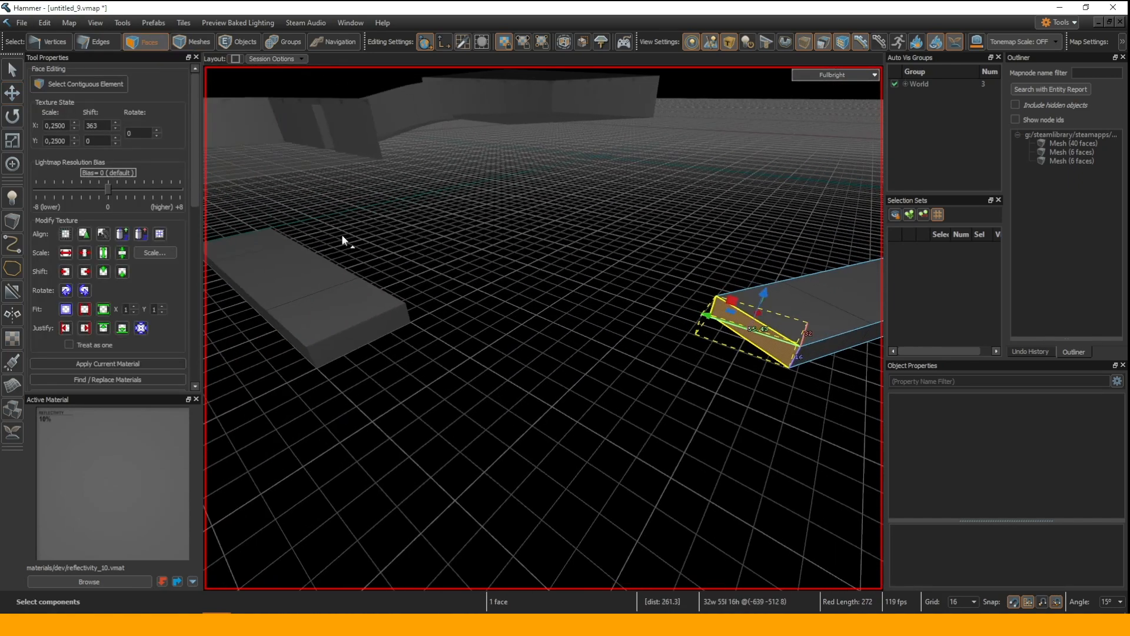
left_click(372, 338, "ctrl")
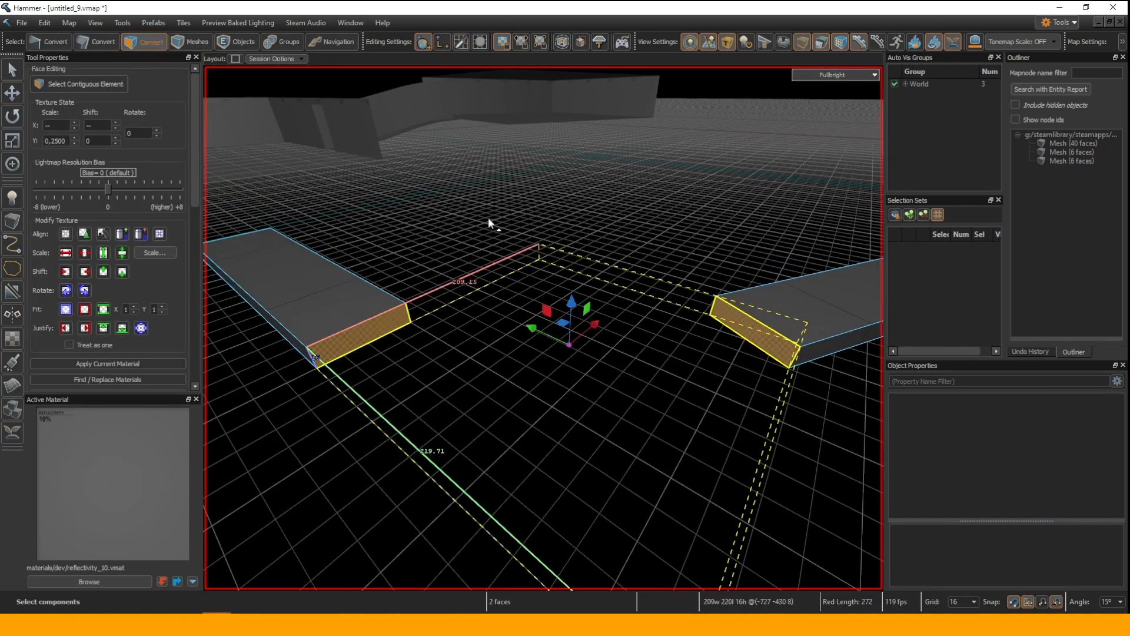
- Try an interpolated bridge with 4 steps between the two selected end faces, and cancel it
key("alt+b")
right_click_drag(487, 218, 487, 218)
right_click_drag(543, 328, 514, 269)
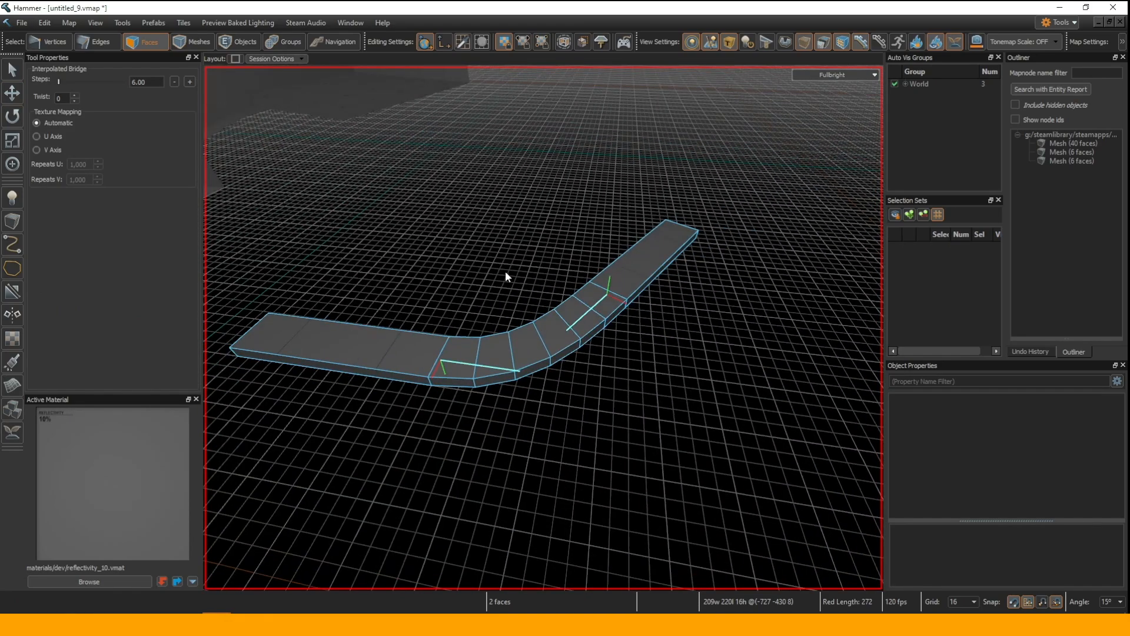
mouse_move(493, 275)
left_mouse_down()
mouse_move(457, 285)
mouse_move(486, 283)
left_mouse_up()
mouse_move(486, 284)
right_mouse_down()
mouse_move(544, 328)
mouse_move(467, 277)
right_mouse_up()
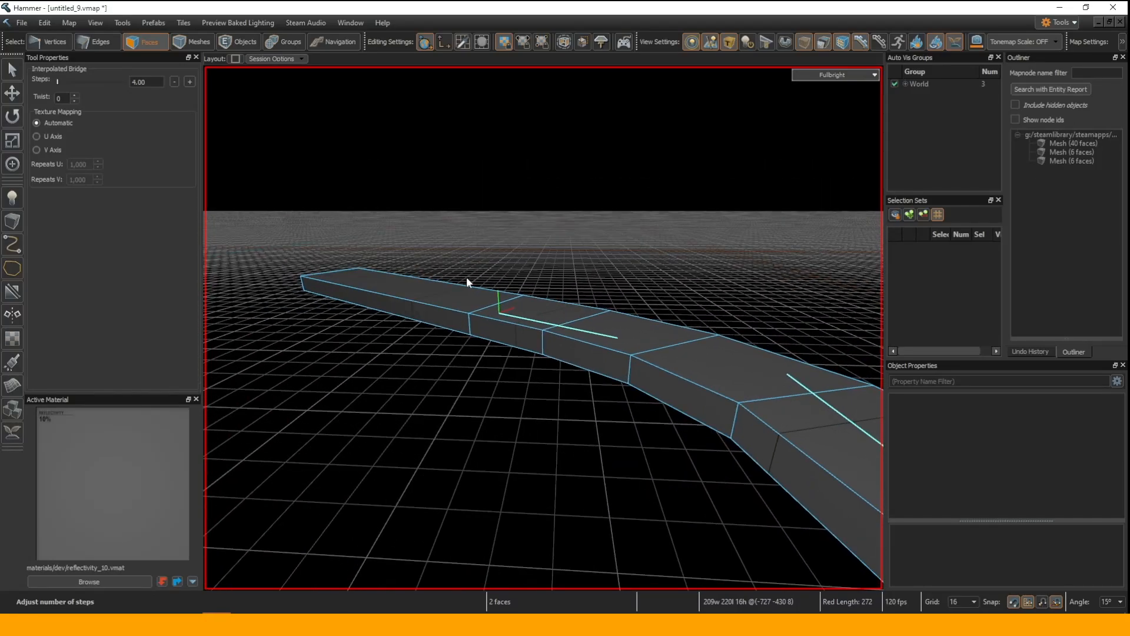
key("Escape")
right_click_drag(492, 224, 492, 224)
- Switch to mesh selection and move only the rotated block farther from the other block and 72 units up
left_click(11, 116)
left_click(12, 92)
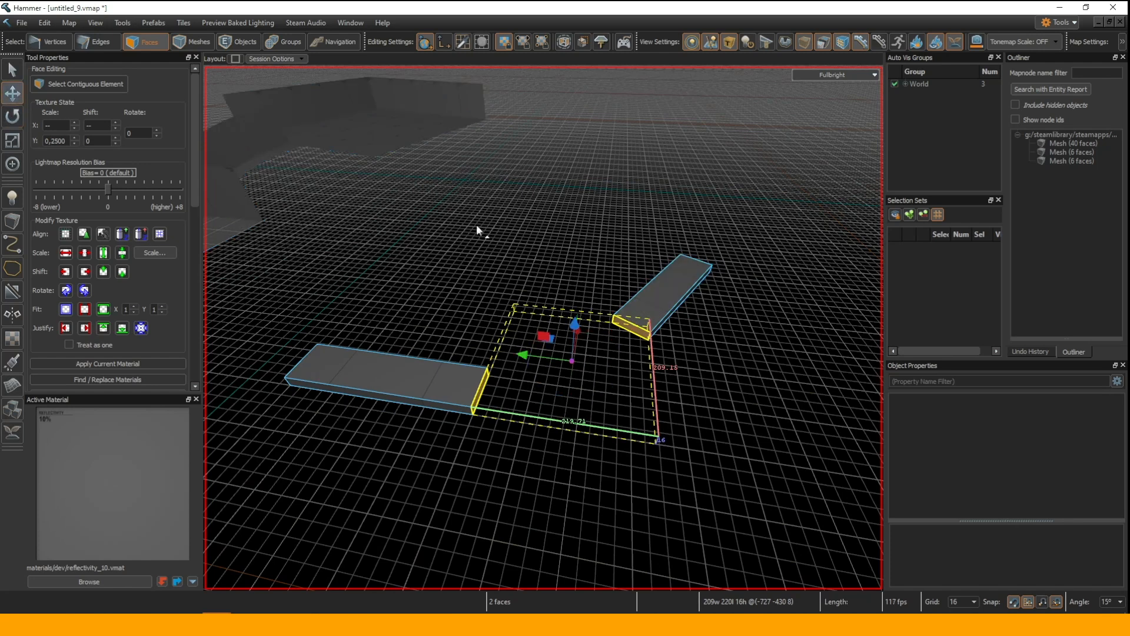
left_click(186, 46)
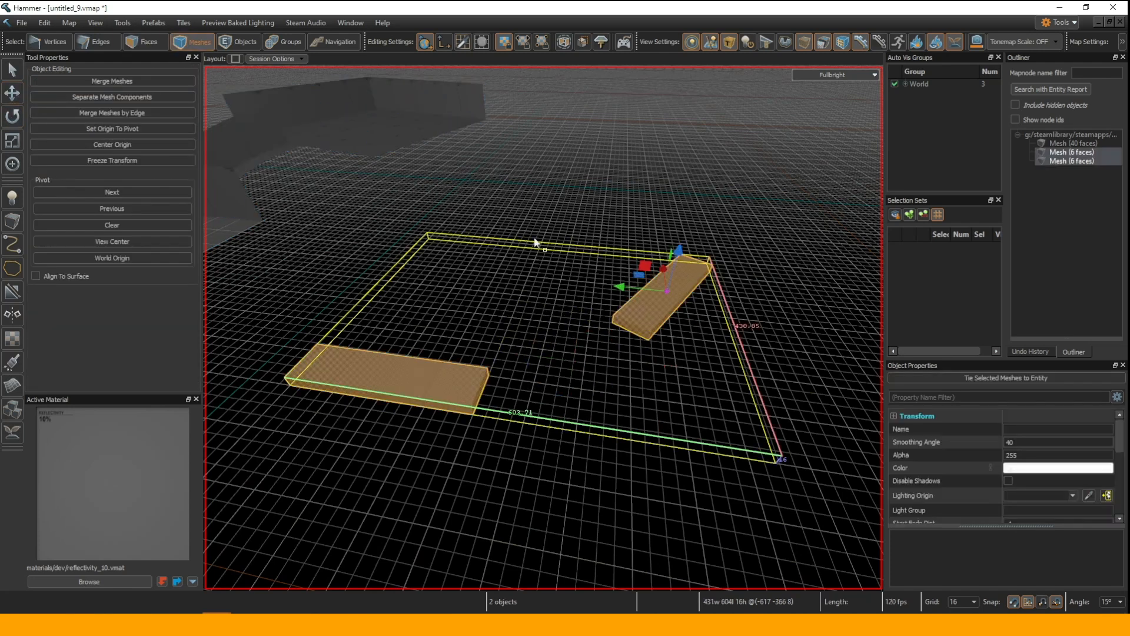
left_click(668, 293)
left_click_drag(668, 291, 667, 218)
key("z")
key("w")
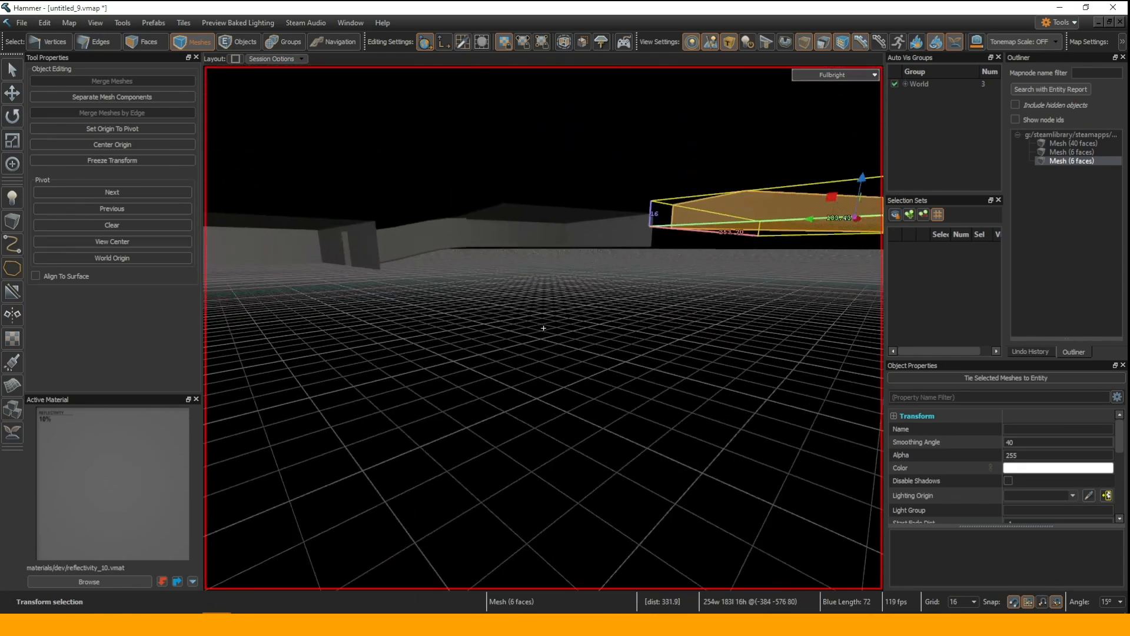
key("s")
key("z")
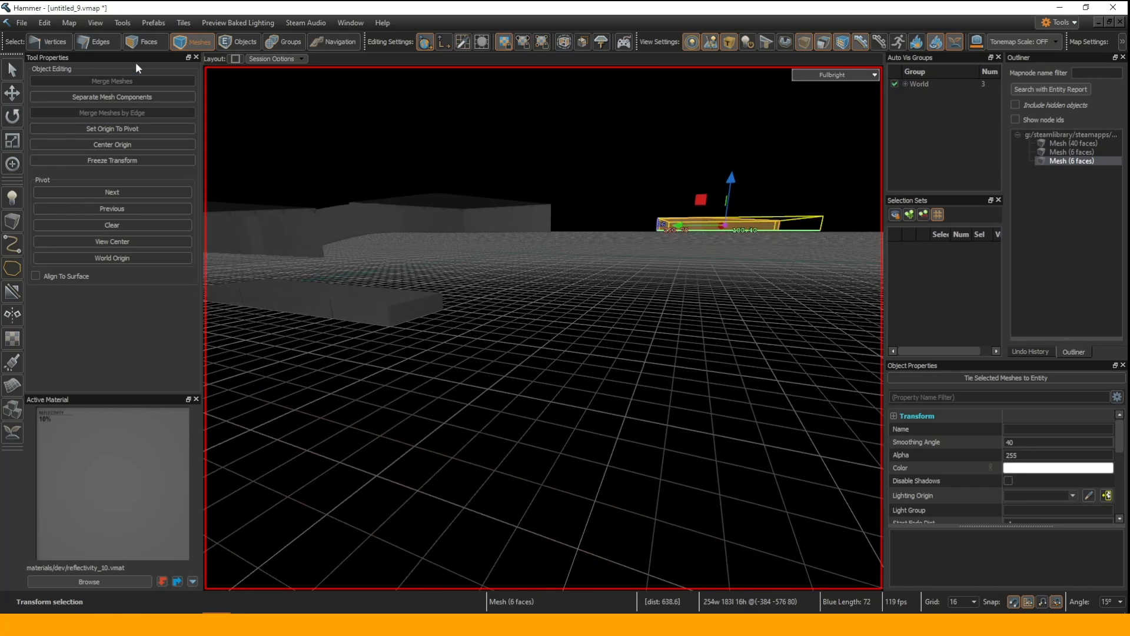
- Select the facing end faces of the low and raised blocks and start an interpolated bridge with 1 step
left_click(146, 41)
left_click(422, 307)
left_click(662, 226, "ctrl")
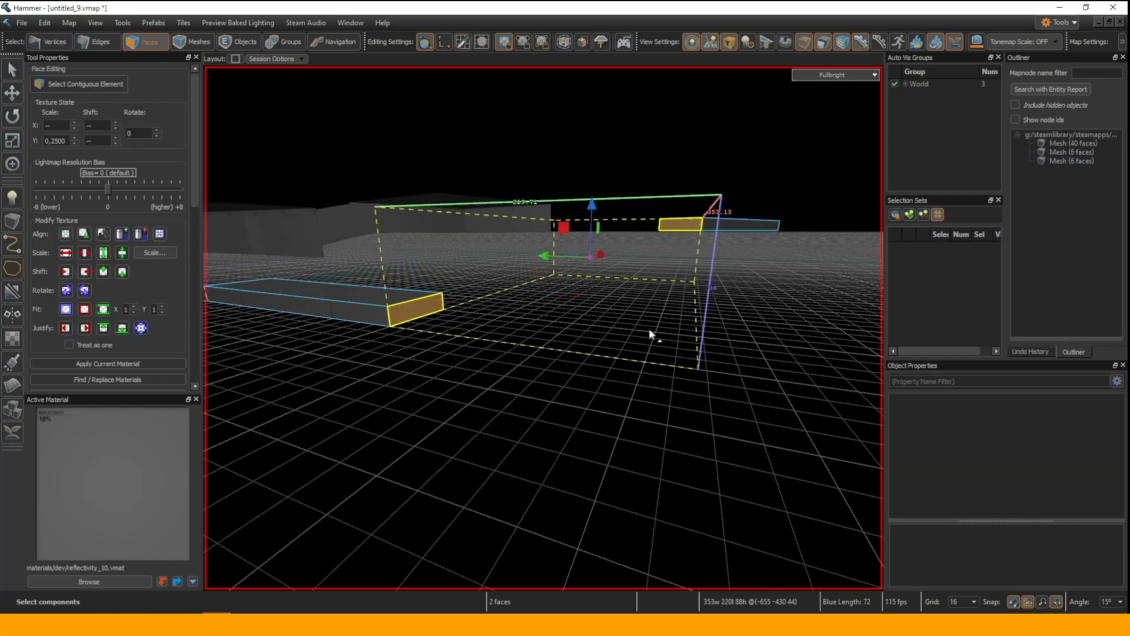
key("b")
left_click_drag(654, 358, 604, 366)
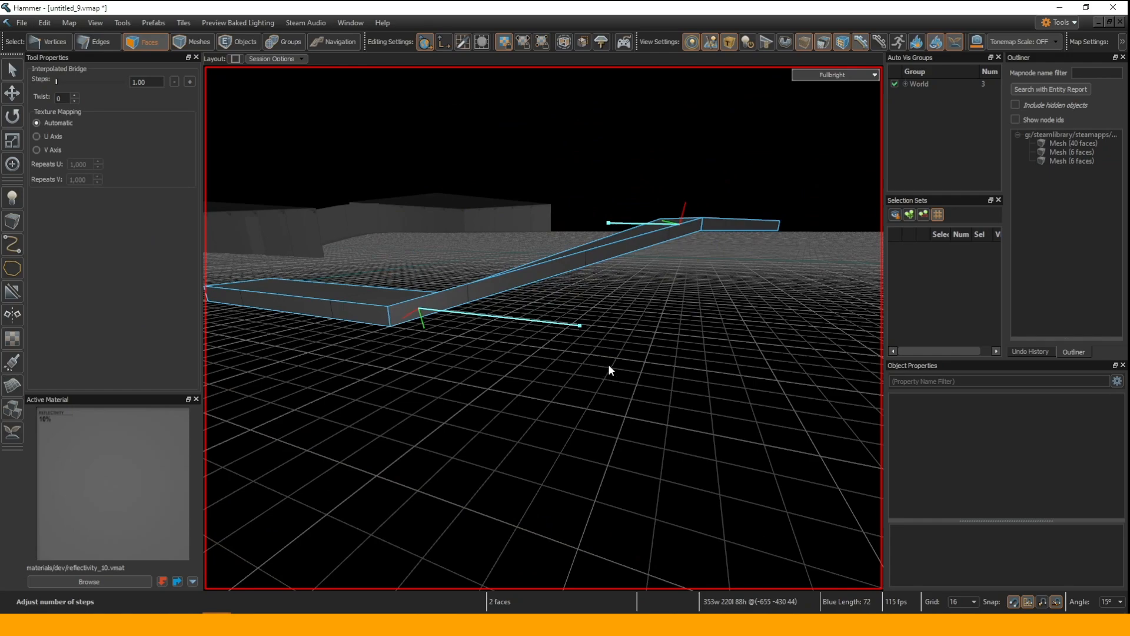
- Increase the interpolated bridge between the two blocks to 11 steps so the ramp curves smoothly
key("z")
key("w")
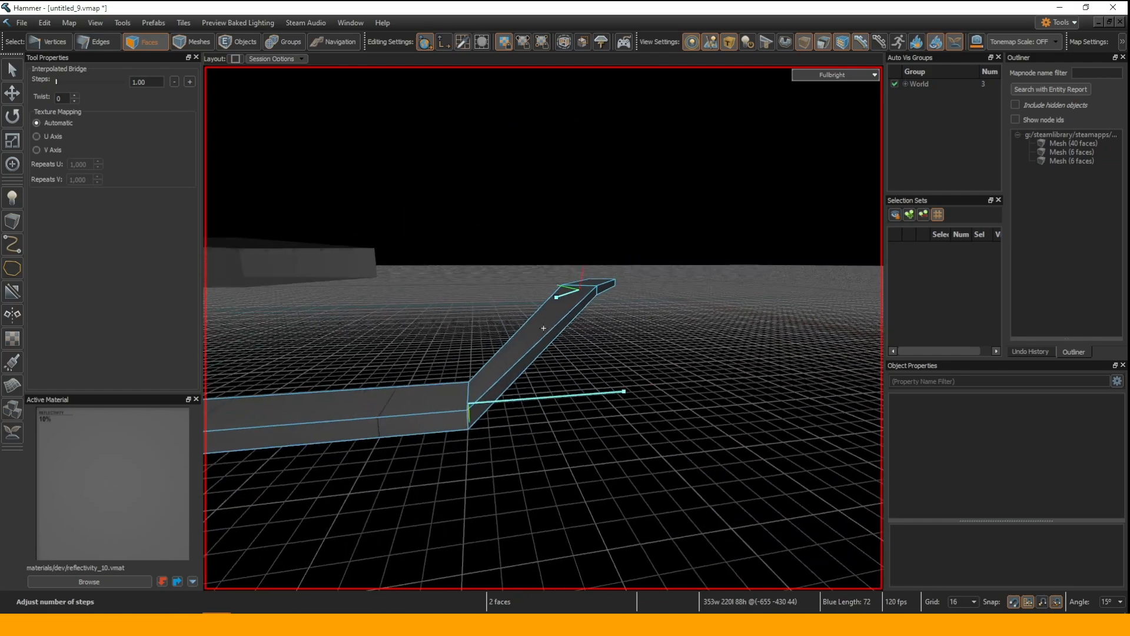
key("a")
key("w")
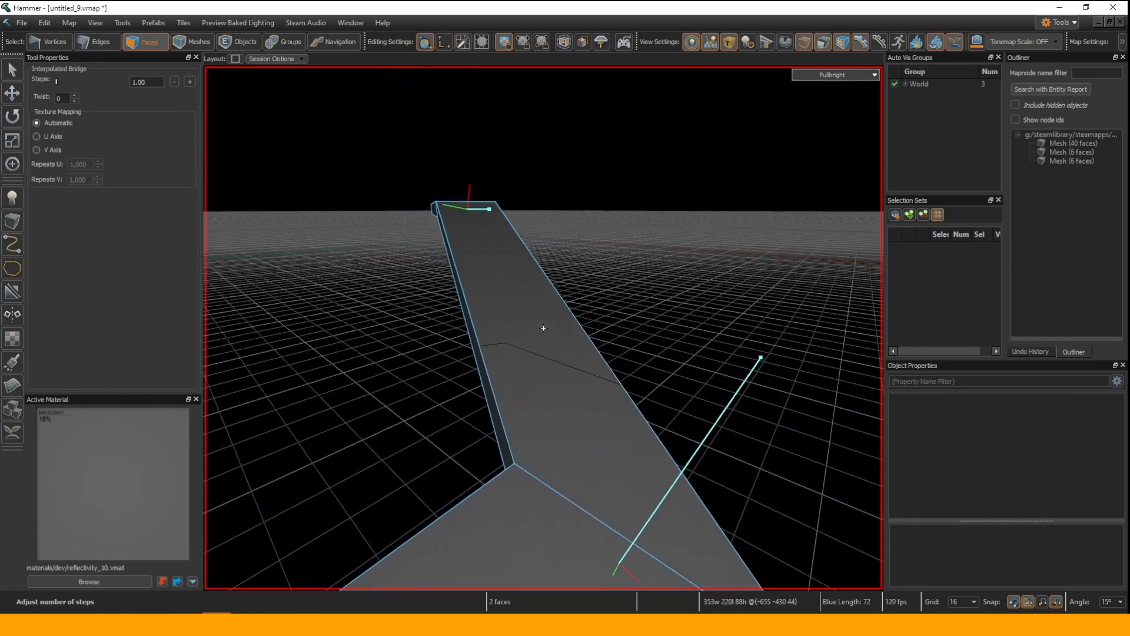
key("s")
key("z")
left_click_drag(436, 415, 480, 414)
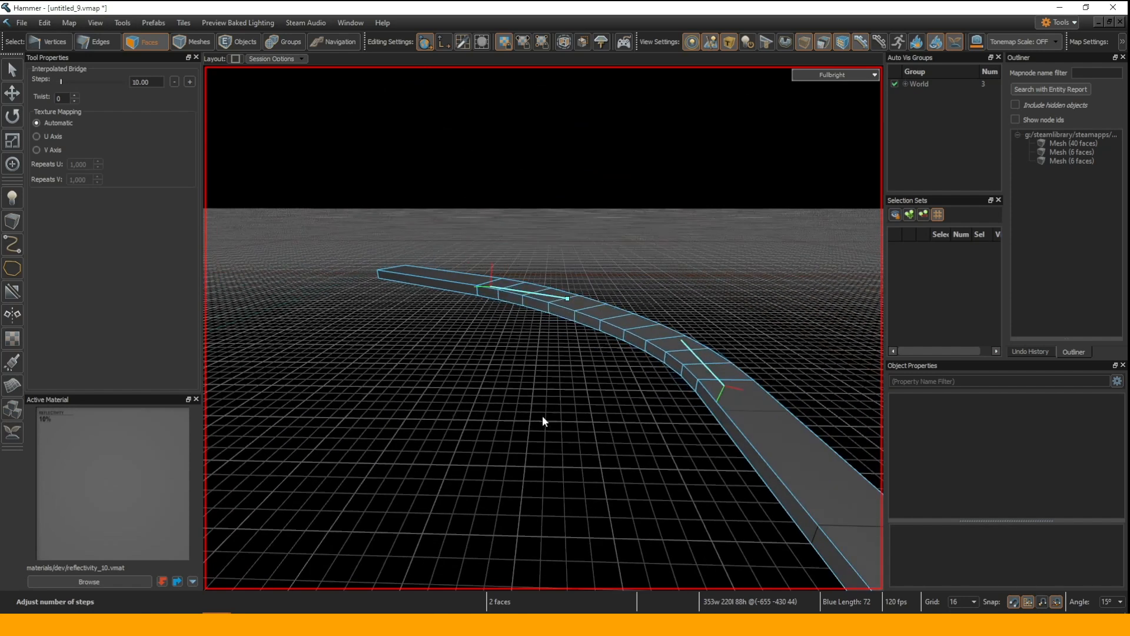
- Reshape the ramp by extending the low block's control point outward and shortening the raised block's, with the bridge at 9 steps
left_click_drag(555, 302, 681, 320)
key("z")
key("w")
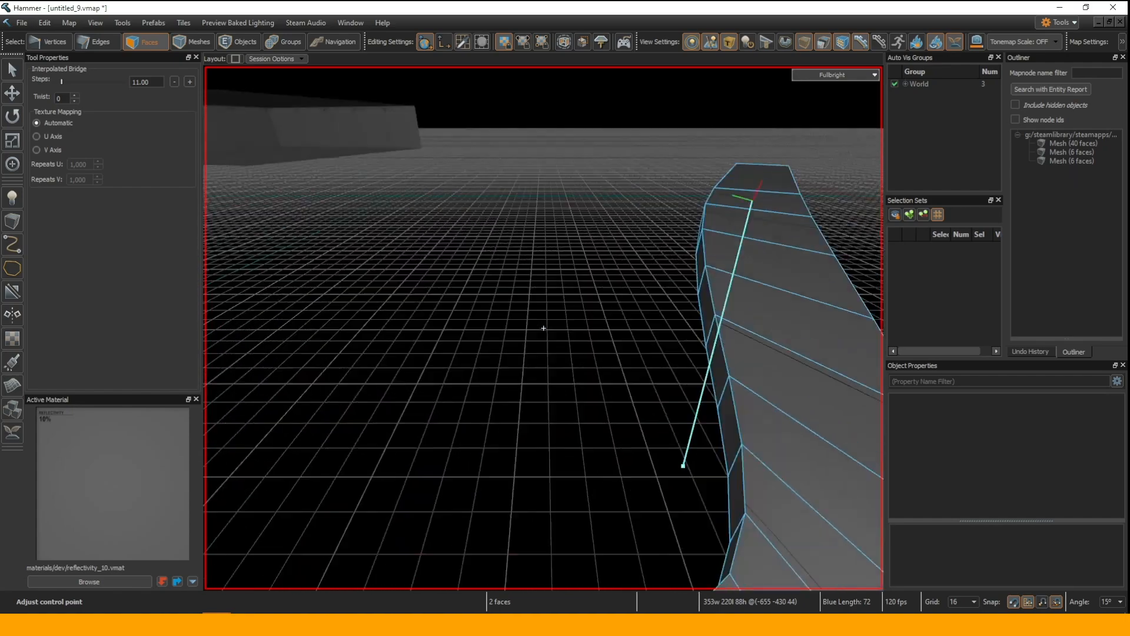
key("s")
key("w")
key("z")
left_click_drag(681, 327, 847, 338)
left_click_drag(569, 204, 677, 123)
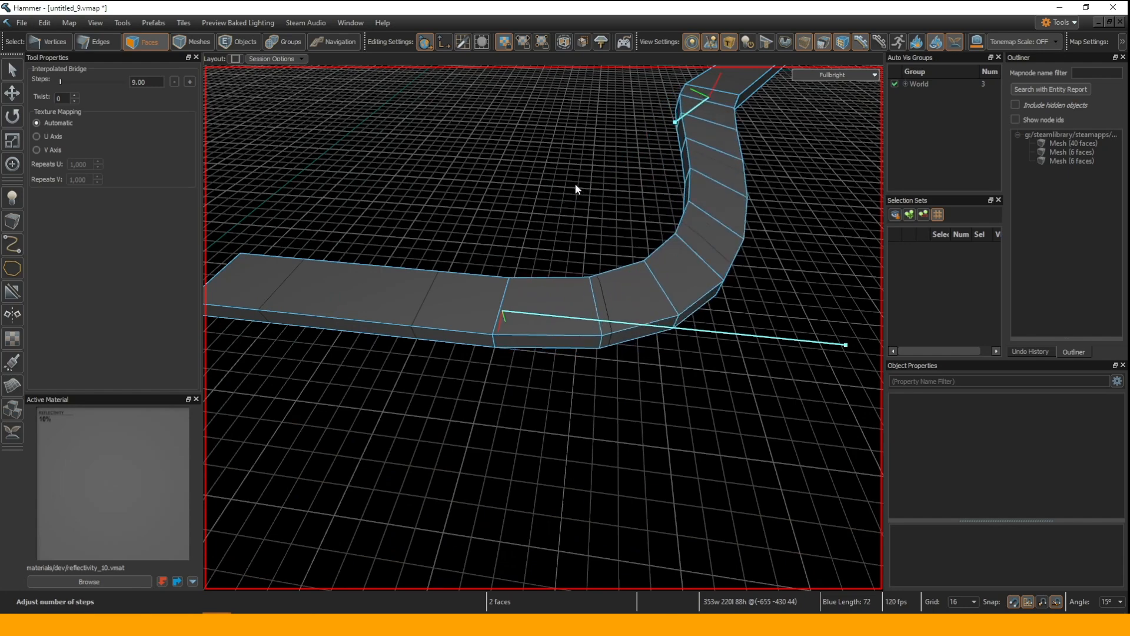